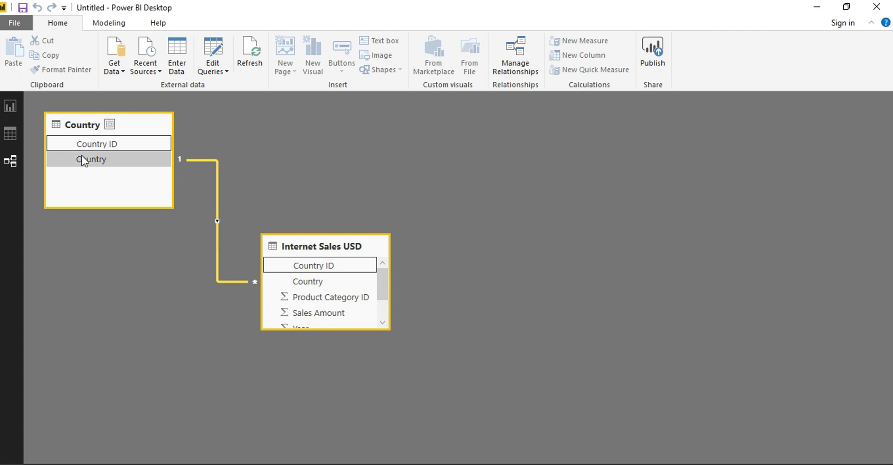
# - Switch from the Country–Internet Sales USD relationship diagram to the empty report canvas
pyautogui.click(12, 99)
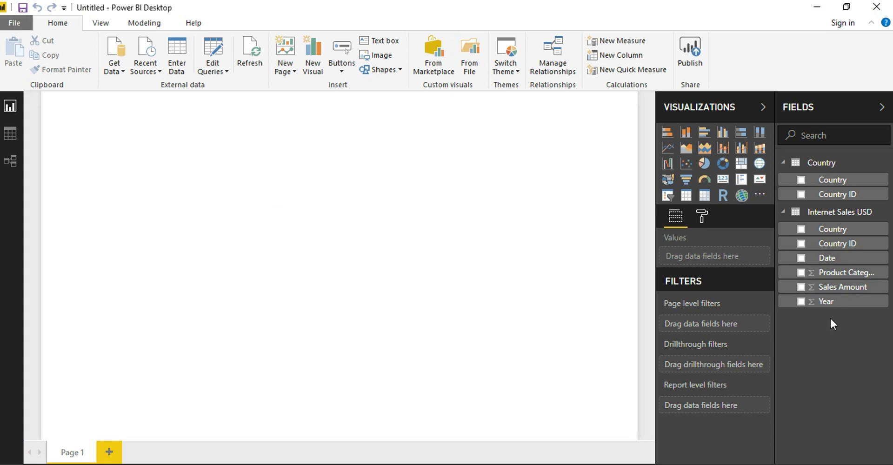
# - Chart Sales Amount by Country, then stretch the column chart wide and lower on the page
pyautogui.click(801, 287)
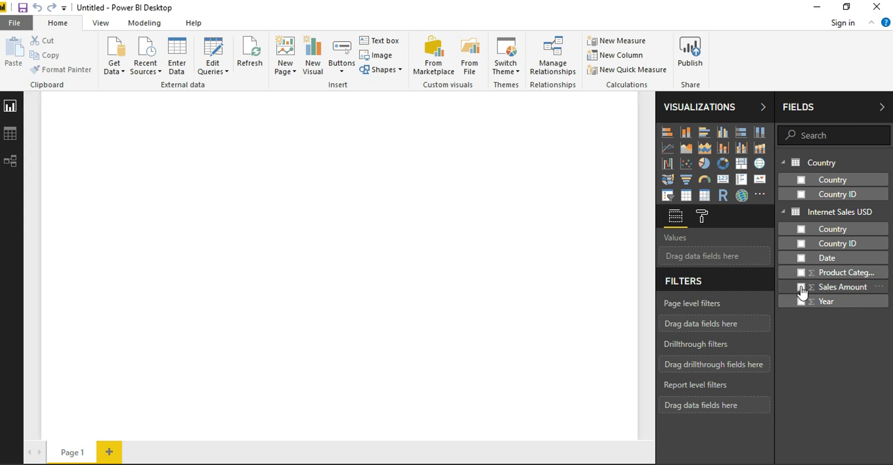
pyautogui.click(801, 180)
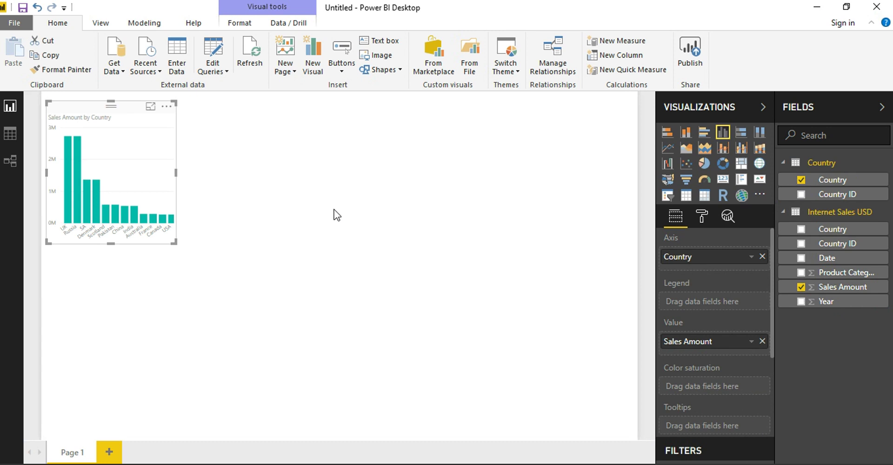
pyautogui.moveTo(175, 169); pyautogui.dragTo(472, 213)
pyautogui.moveTo(312, 133); pyautogui.dragTo(321, 177)
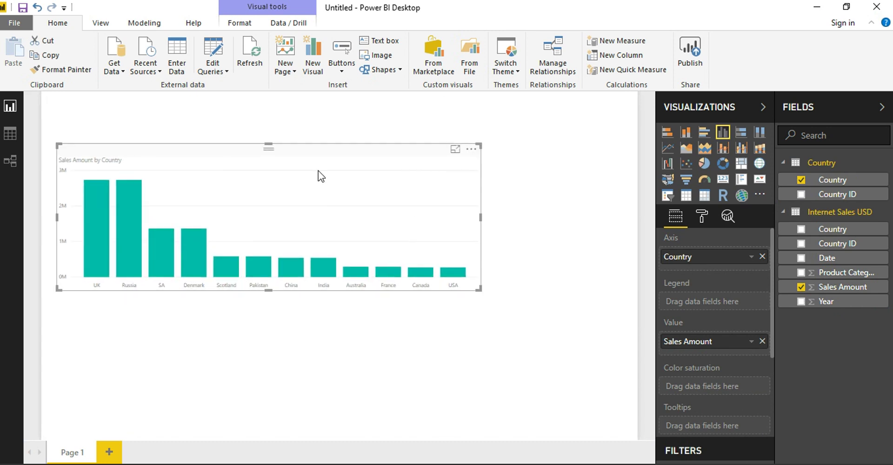
pyautogui.click(539, 223)
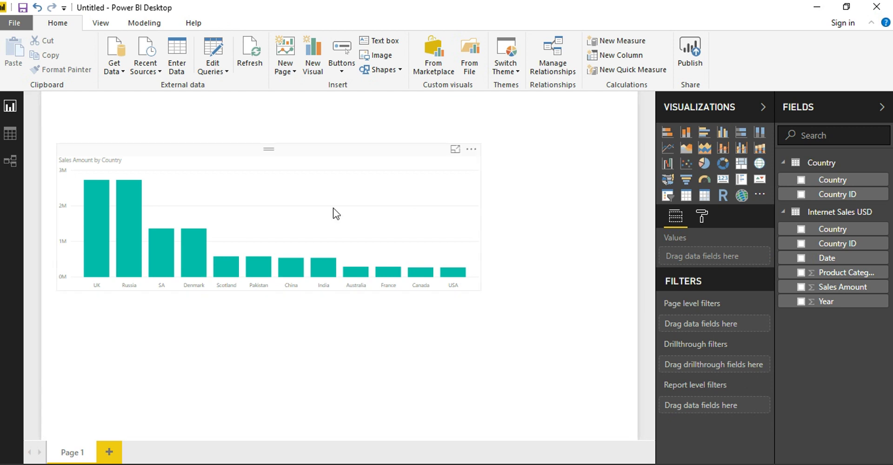
pyautogui.click(307, 213)
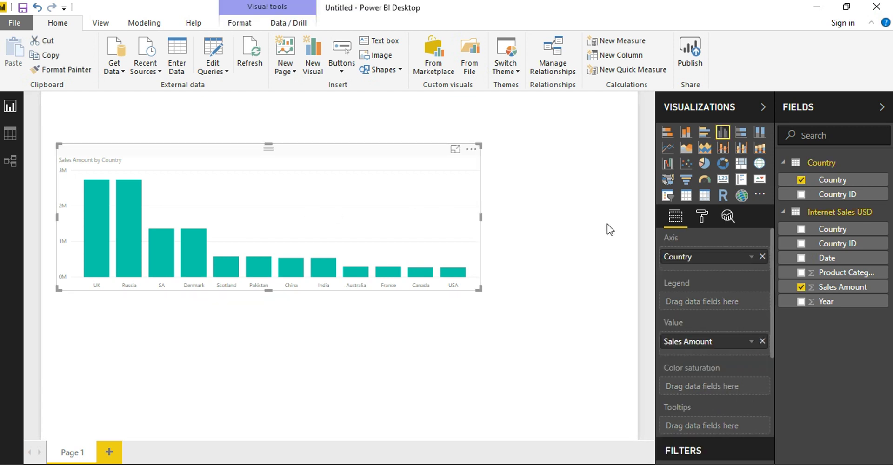
pyautogui.click(610, 229)
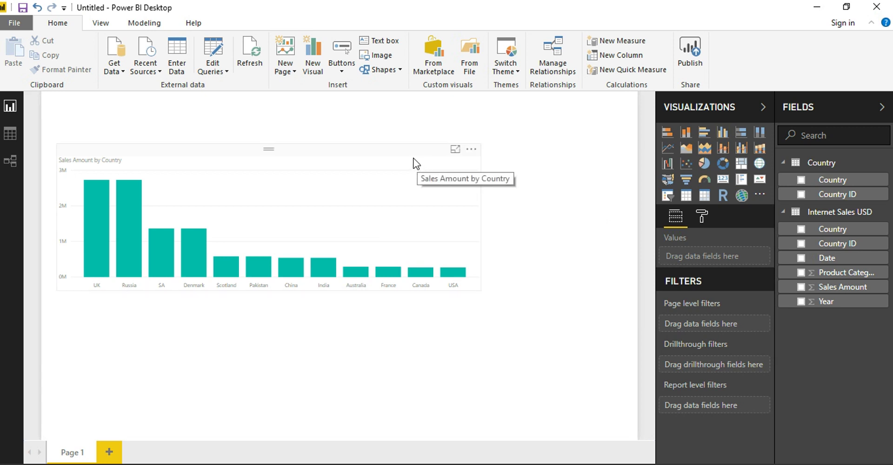
# - Start a manually entered table named TopN with its first column renamed TopN
pyautogui.click(176, 70)
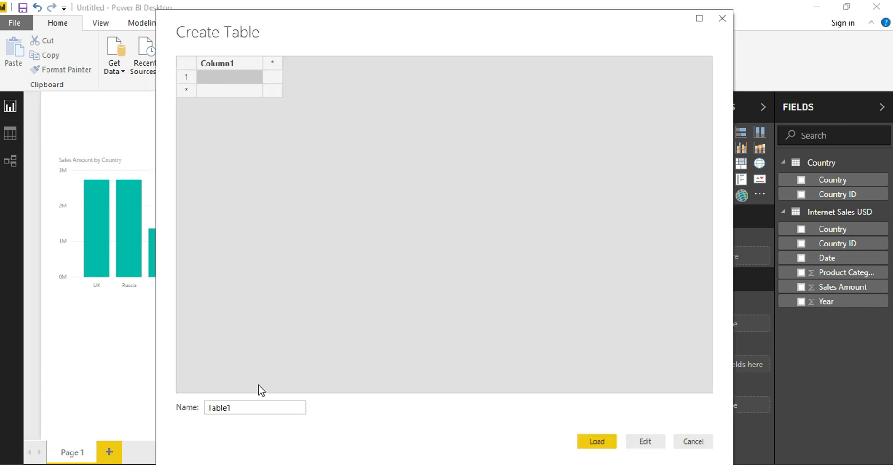
pyautogui.doubleClick(255, 405)
pyautogui.write('TopN')
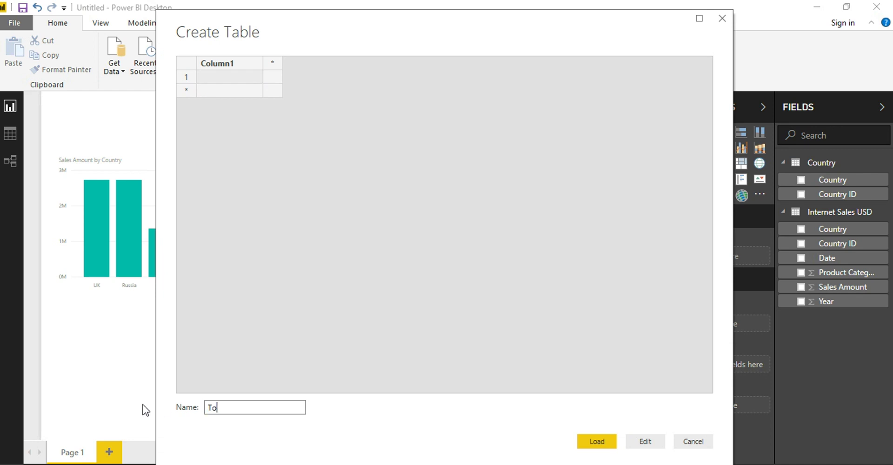
pyautogui.doubleClick(220, 68)
pyautogui.write('TopN')
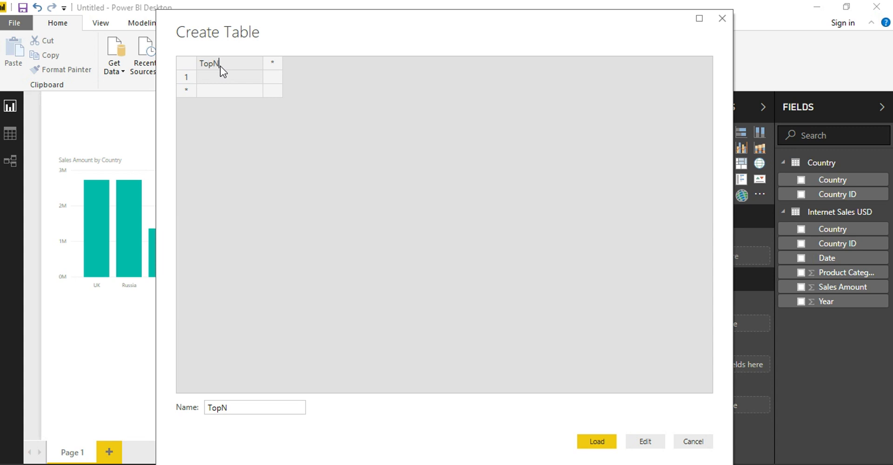
pyautogui.press('Return')
# - Fill the TopN column with 2, 4, 6, 8 and 10 and load the table
pyautogui.click(216, 79)
pyautogui.write('2')
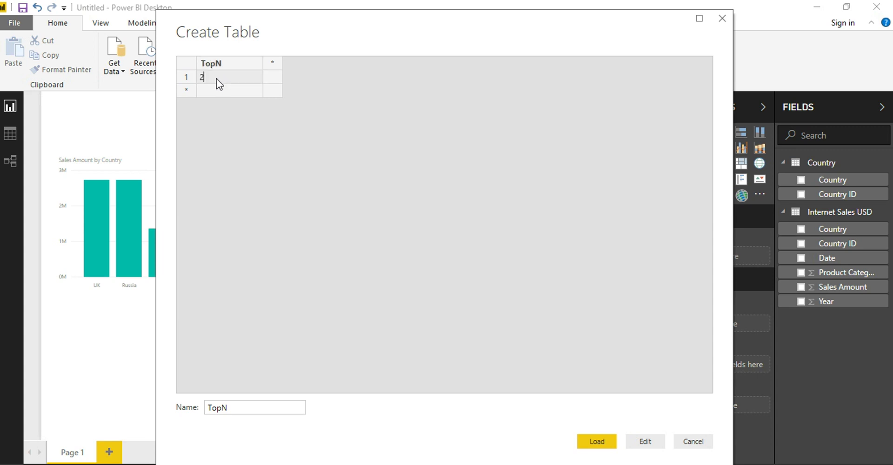
pyautogui.press('Return')
pyautogui.write('4')
pyautogui.press('Return')
pyautogui.write('6')
pyautogui.press('Return')
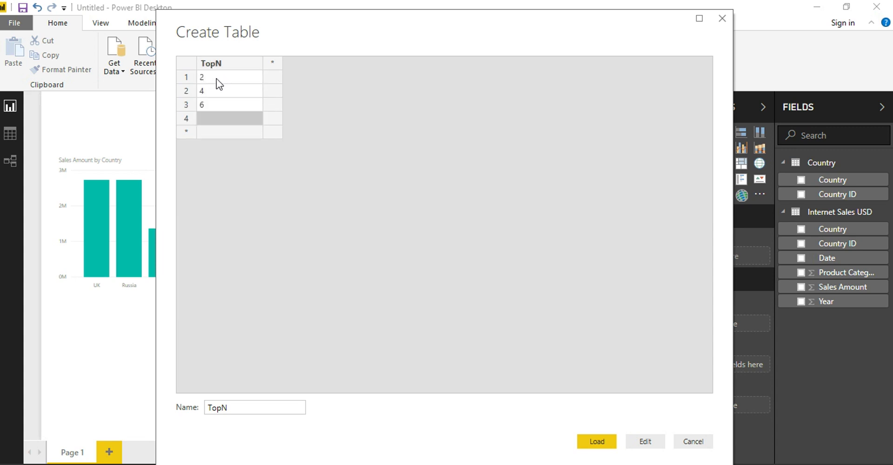
pyautogui.write('8')
pyautogui.press('Return')
pyautogui.write('10')
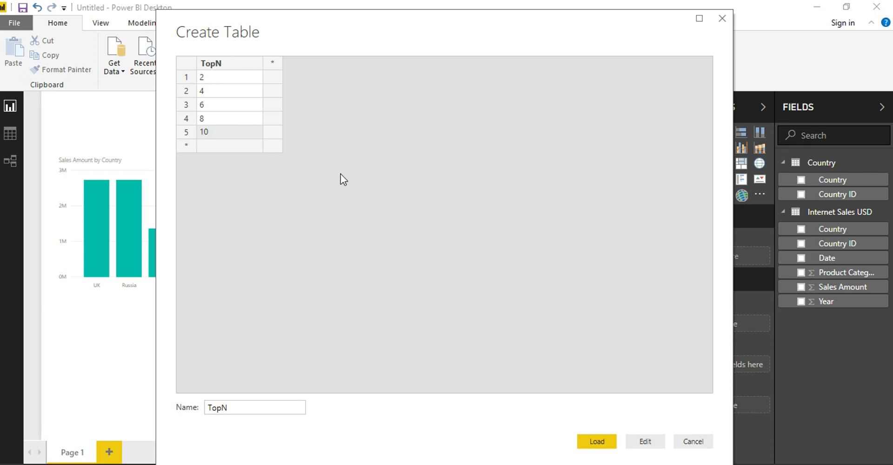
pyautogui.click(596, 440)
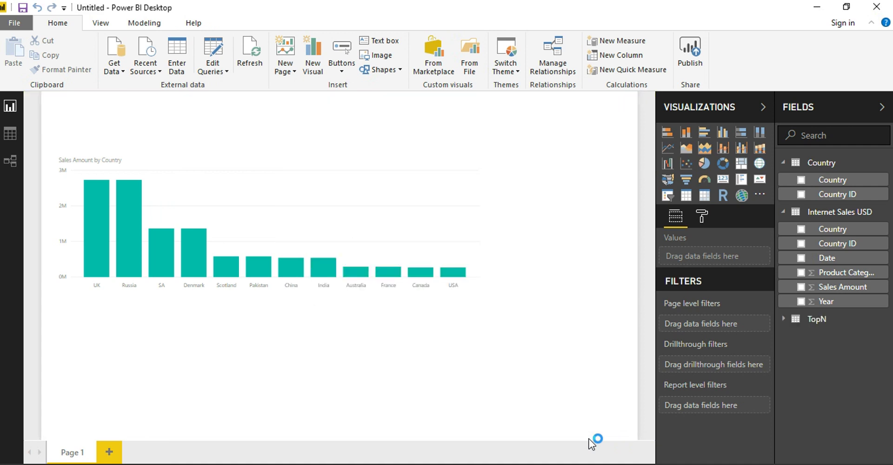
# - Turn the TopN field into a slicer displayed as a checkbox list
pyautogui.click(812, 321)
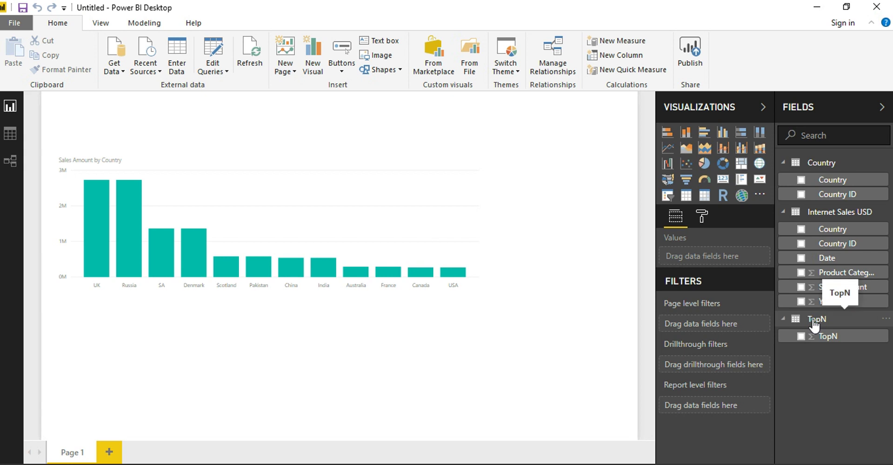
pyautogui.click(800, 336)
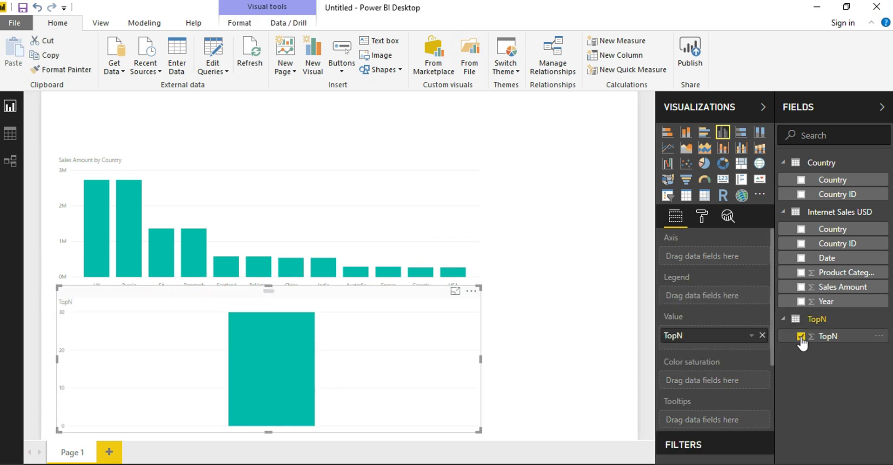
pyautogui.click(667, 196)
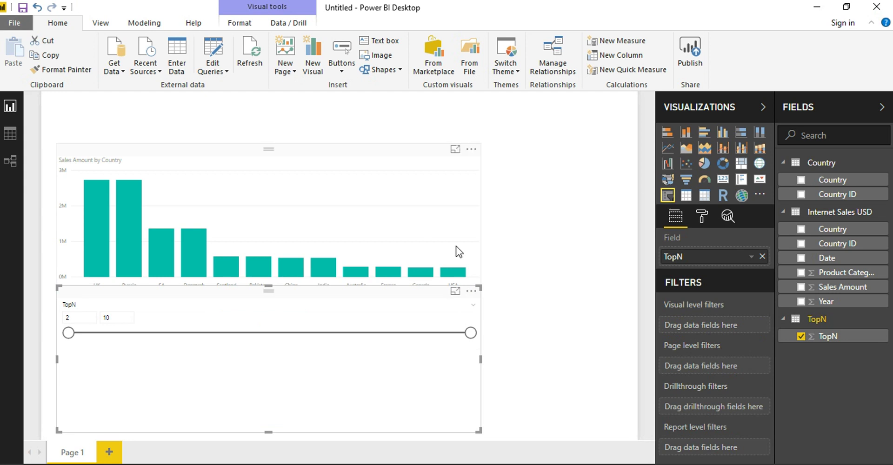
pyautogui.click(473, 306)
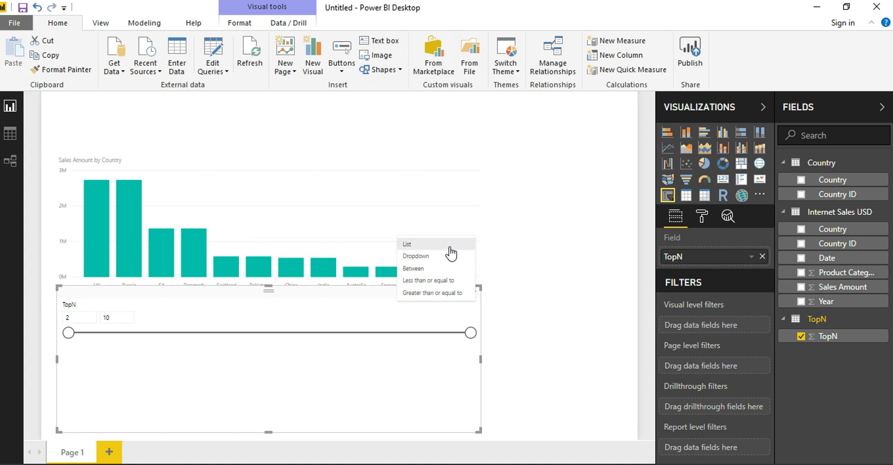
pyautogui.click(450, 246)
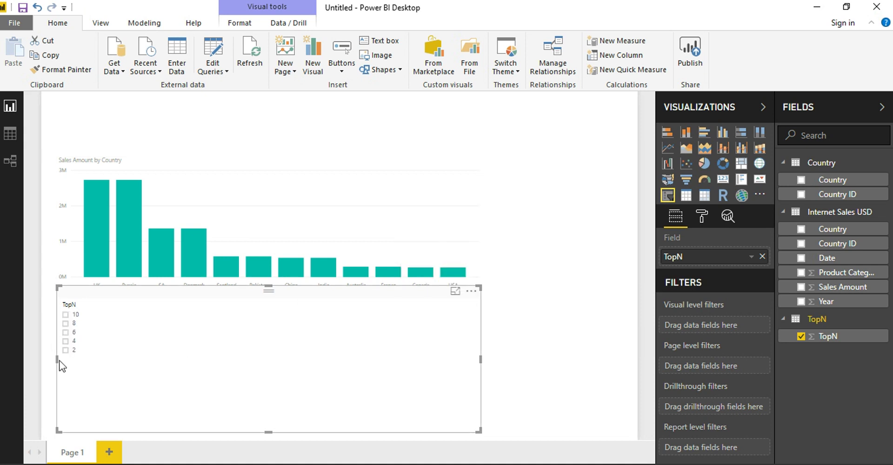
# - Narrow and reposition the TopN slicer above the chart, then select 6 in it
pyautogui.moveTo(57, 361); pyautogui.dragTo(370, 374)
pyautogui.moveTo(431, 349); pyautogui.dragTo(298, 363)
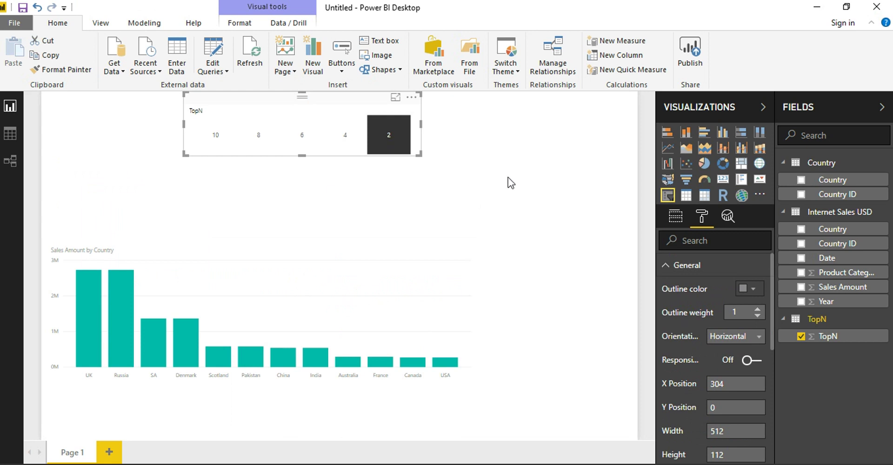
pyautogui.click(352, 132)
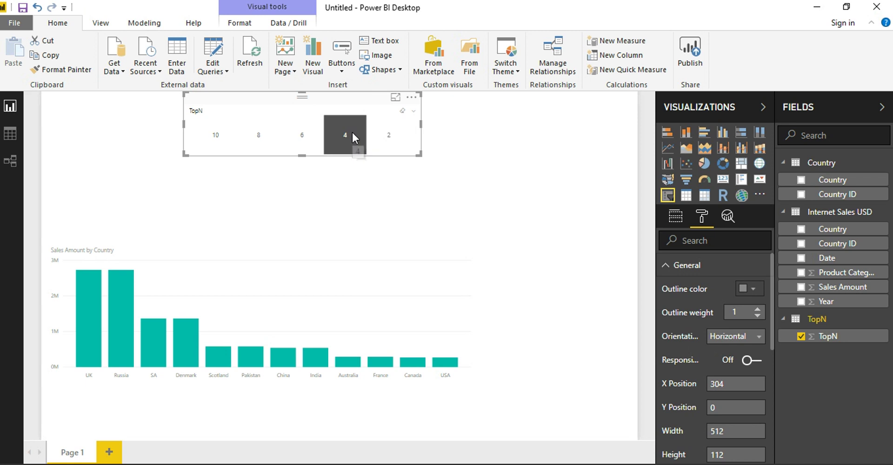
pyautogui.click(296, 126)
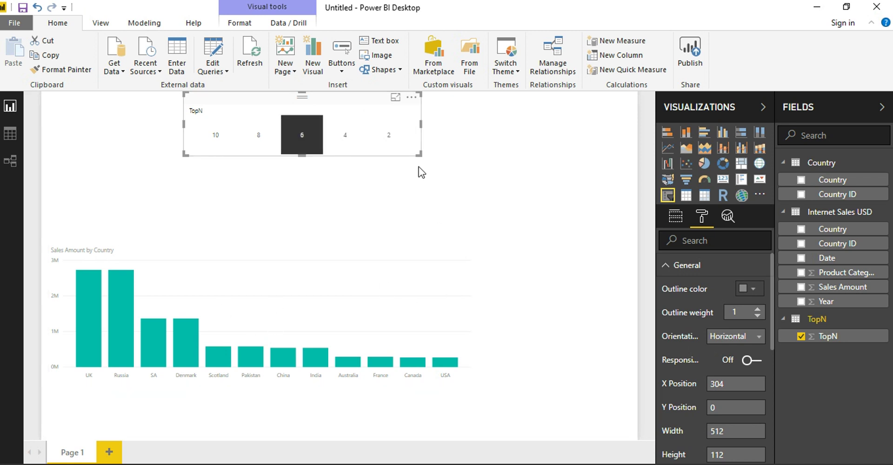
pyautogui.click(480, 185)
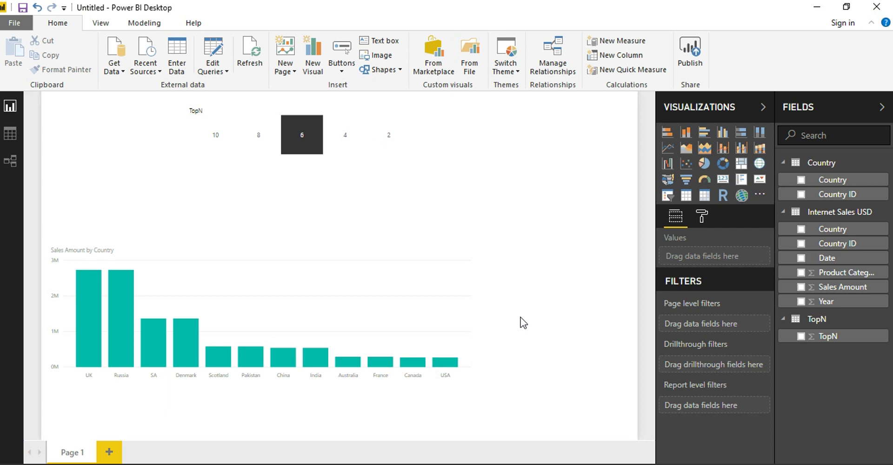
# - Create a SelectedTopNNumber measure in Internet Sales USD beginning IF(HASONEVALUE('TopN'[TopN])
pyautogui.rightClick(827, 215)
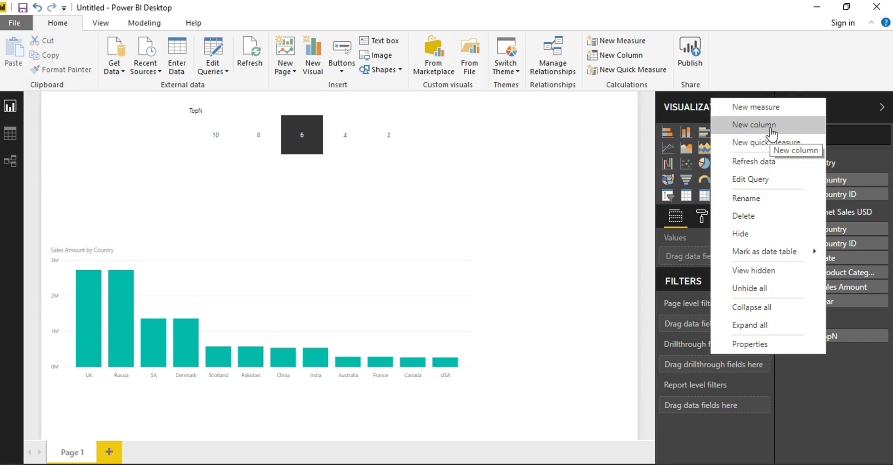
pyautogui.click(769, 107)
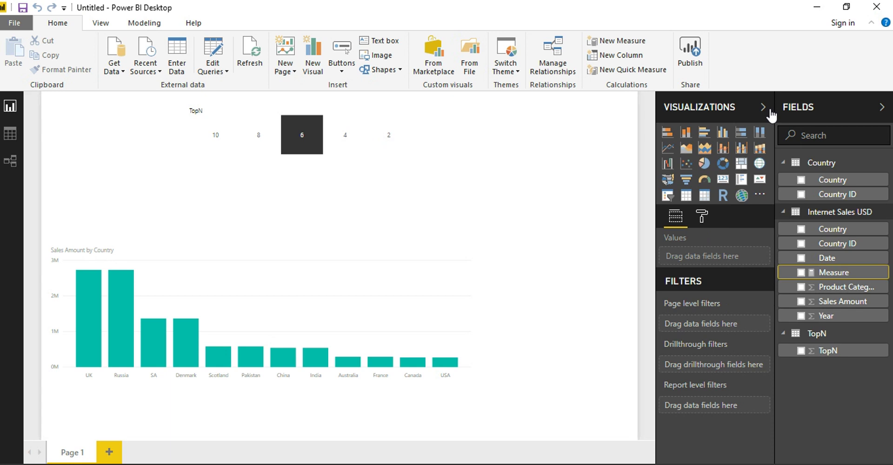
pyautogui.write('S')
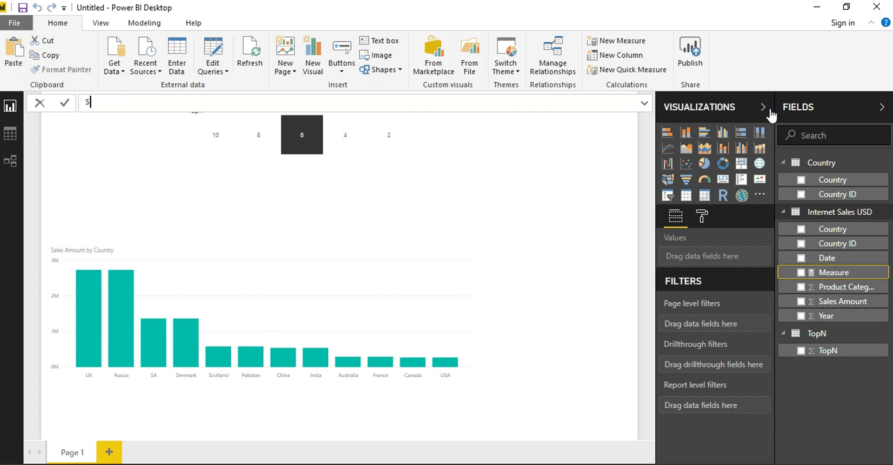
pyautogui.write('electedTopNNumber = ')
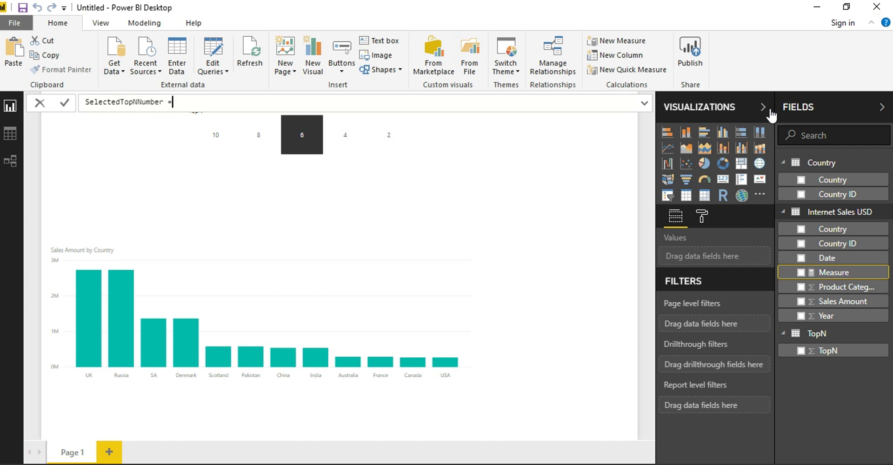
pyautogui.write('IF(HAS')
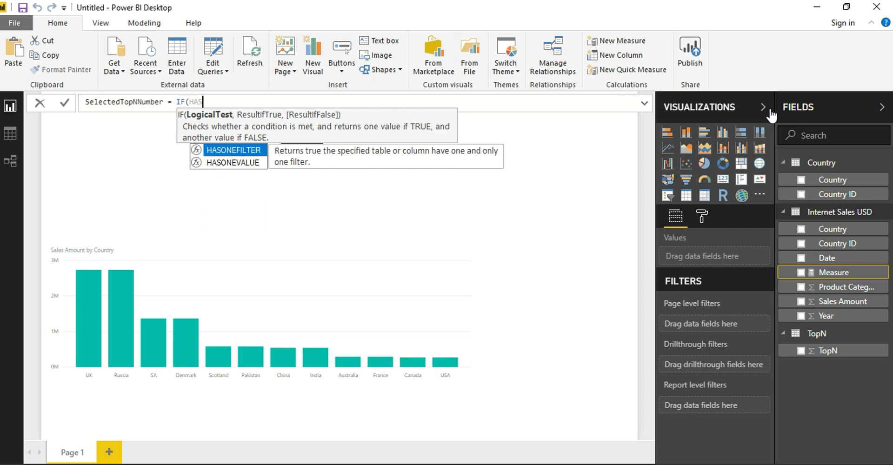
pyautogui.press('Down')
pyautogui.press('Tab')
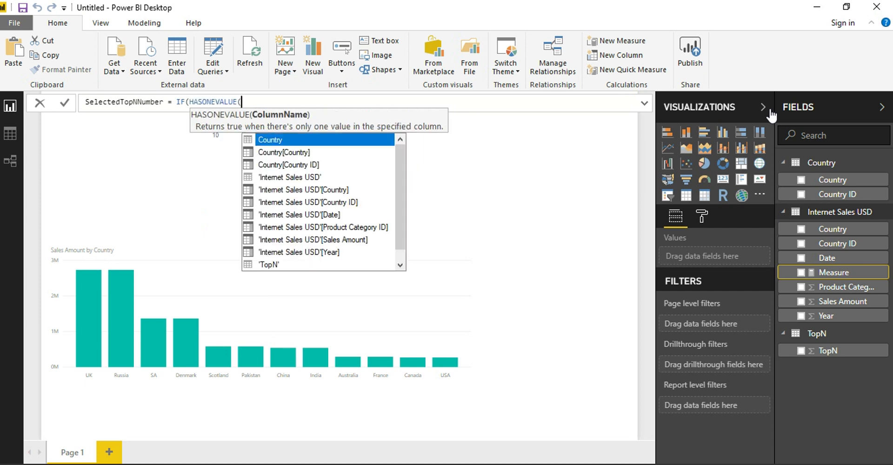
pyautogui.press('Down')
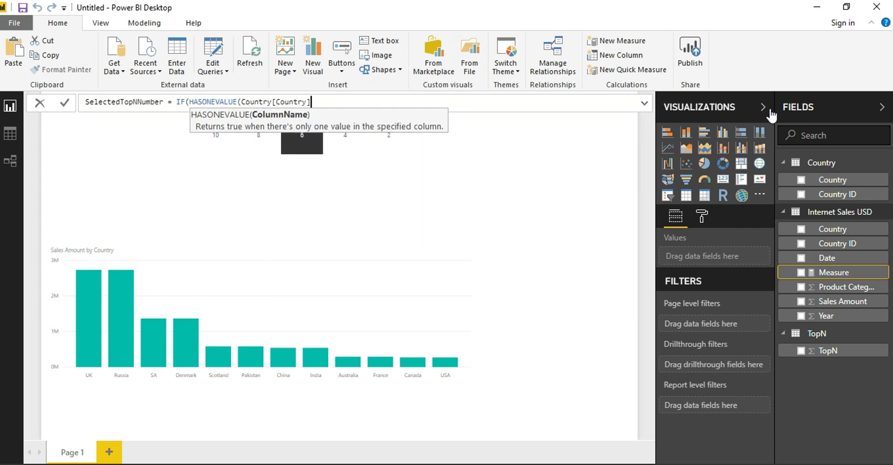
pyautogui.write(')')
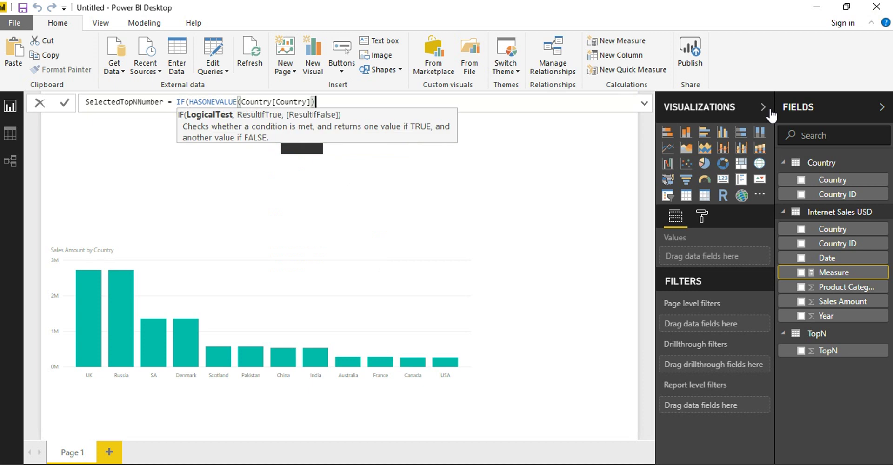
pyautogui.press('Left')
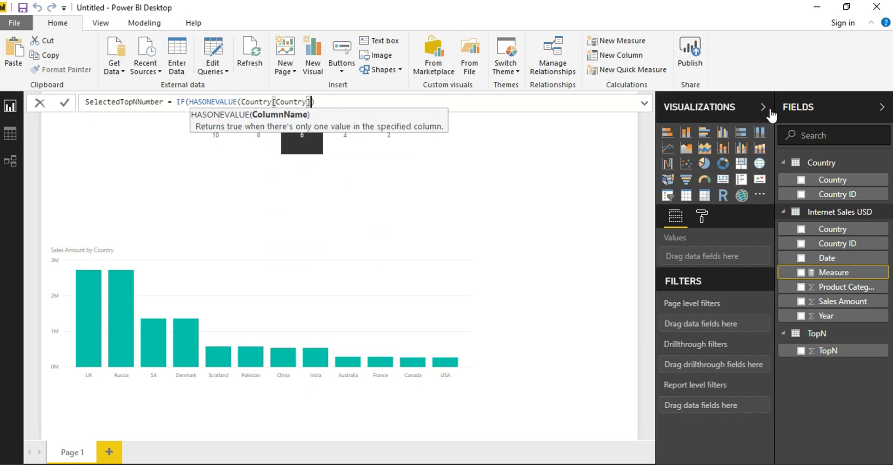
pyautogui.hotkey('shift', 'Left')
pyautogui.hotkey('shift', 'Left')
pyautogui.hotkey('shift', 'Left')
pyautogui.hotkey('shift', 'Left')
pyautogui.hotkey('shift', 'Left')
pyautogui.hotkey('shift', 'Left')
pyautogui.hotkey('shift', 'Left')
pyautogui.hotkey('shift', 'Left')
pyautogui.hotkey('shift', 'Left')
pyautogui.hotkey('shift', 'Left')
pyautogui.hotkey('shift', 'Left')
pyautogui.hotkey('shift', 'Left')
pyautogui.hotkey('shift', 'Left')
pyautogui.hotkey('shift', 'Left')
pyautogui.hotkey('shift', 'Left')
pyautogui.hotkey('shift', 'Left')
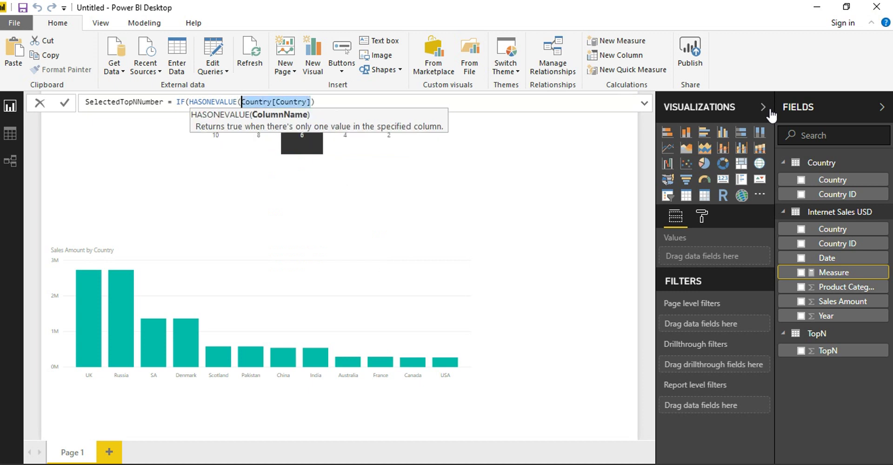
pyautogui.write('TOP')
pyautogui.press('Down')
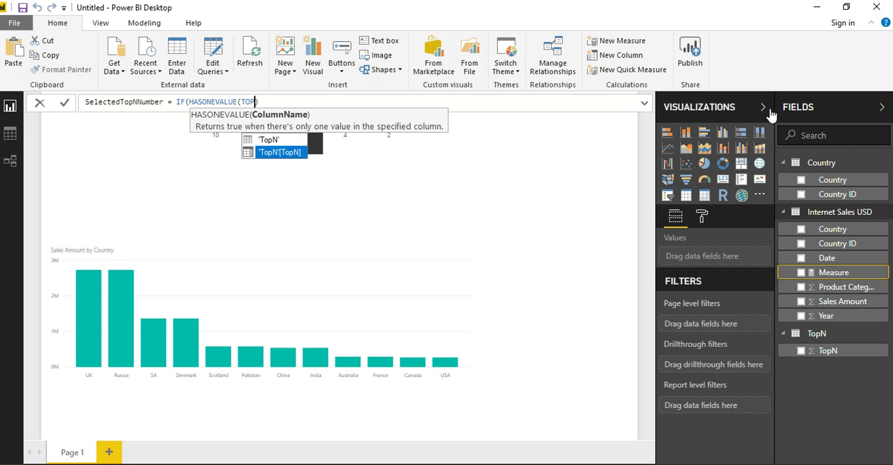
pyautogui.press('Tab')
# - Add MIN('TopN'[TopN]) and the default value 10 to the SelectedTopNNumber formula
pyautogui.press('Right')
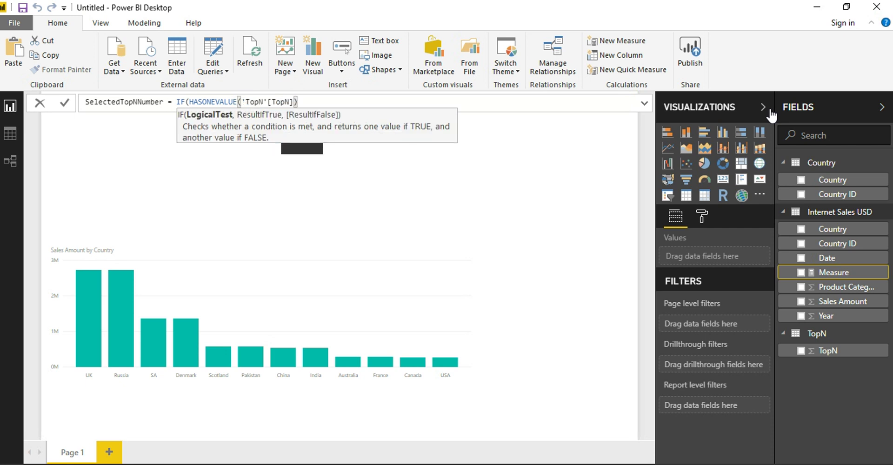
pyautogui.write(', MIN(')
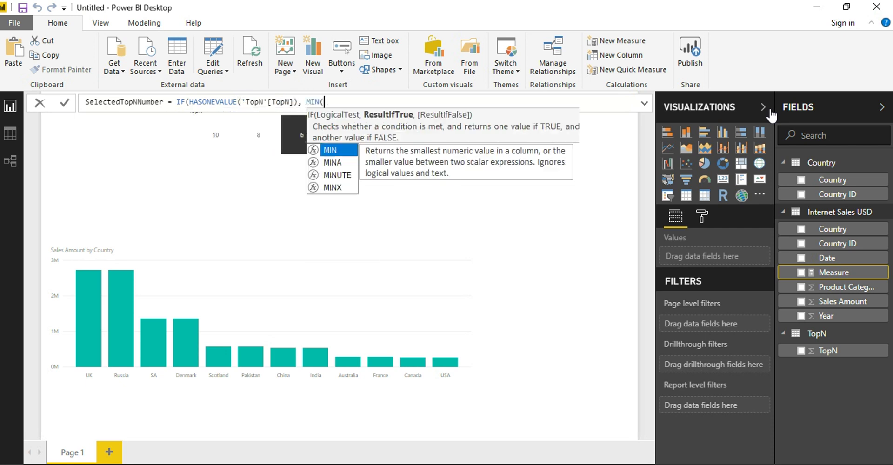
pyautogui.write('Top')
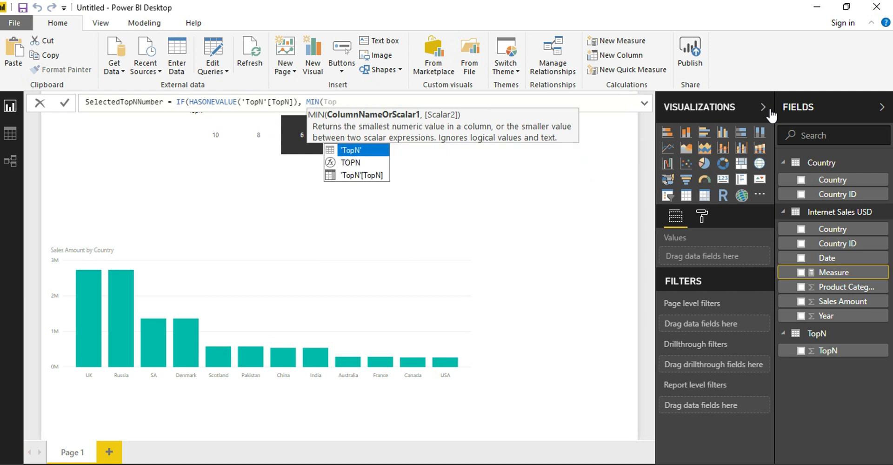
pyautogui.press('Down')
pyautogui.press('Down')
pyautogui.press('Tab')
pyautogui.write(',10)')
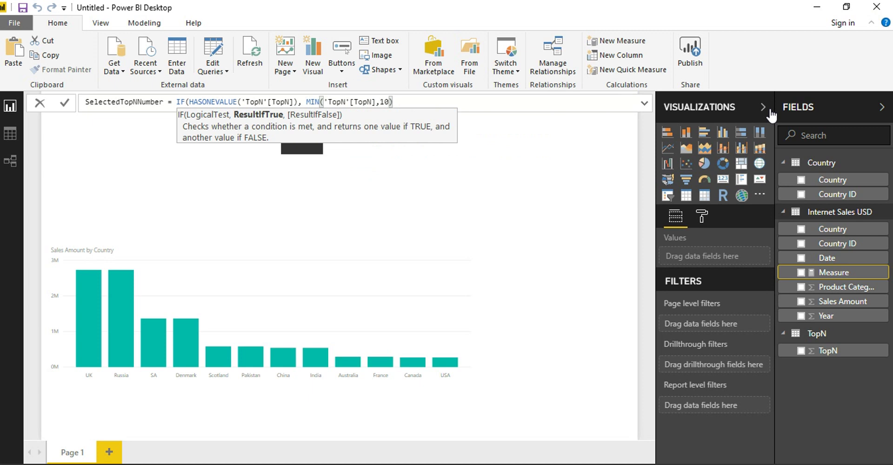
pyautogui.write(')')
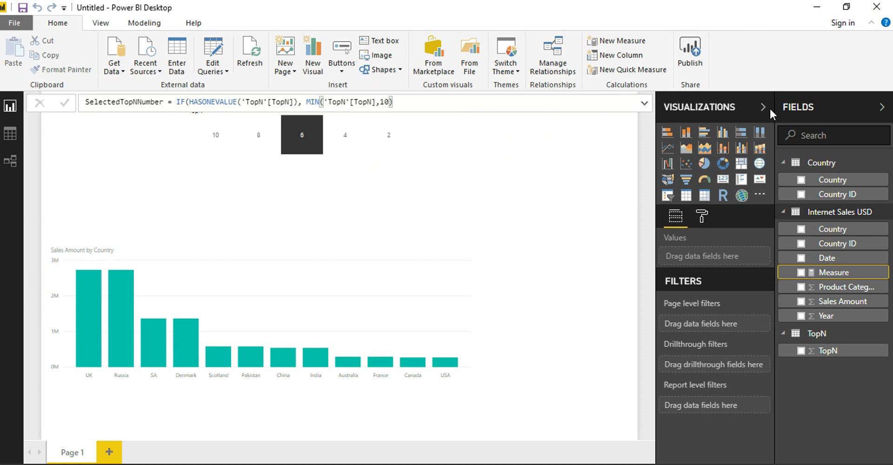
pyautogui.press('Return')
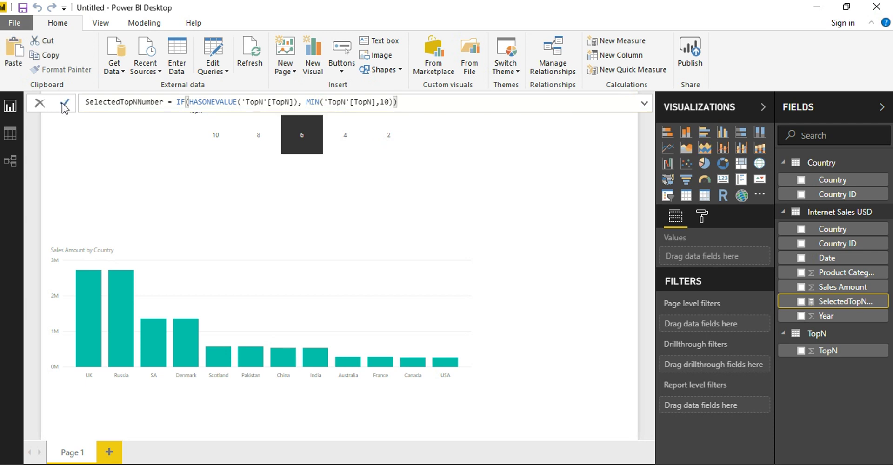
# - Move the misplaced closing parenthesis so the SelectedTopNNumber formula commits successfully
pyautogui.click(65, 104)
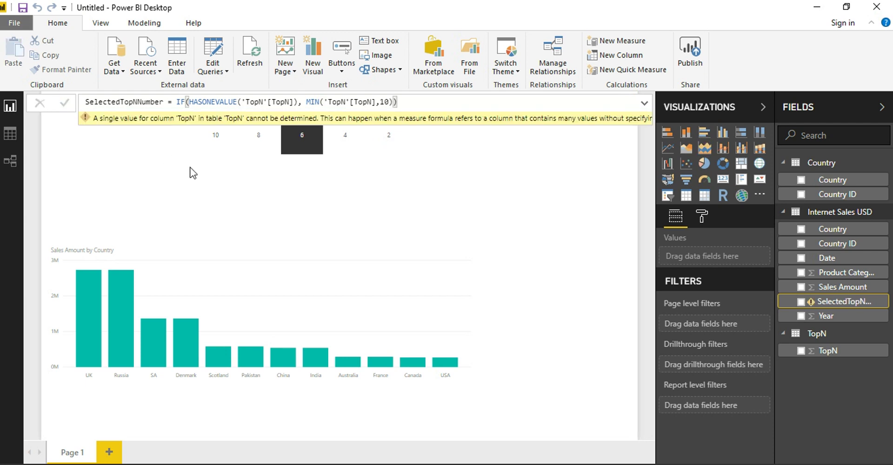
pyautogui.click(421, 101)
pyautogui.press('BackSpace')
pyautogui.press('Left')
pyautogui.press('Left')
pyautogui.press('Left')
pyautogui.press('Left')
pyautogui.write(')')
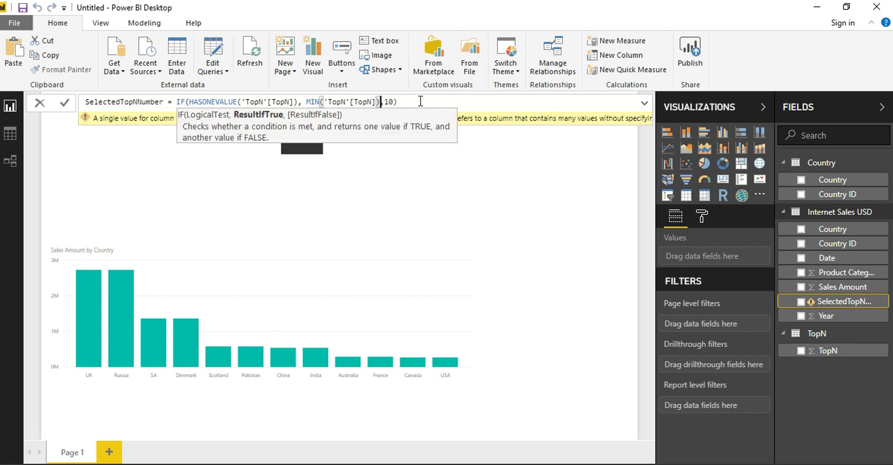
pyautogui.click(69, 103)
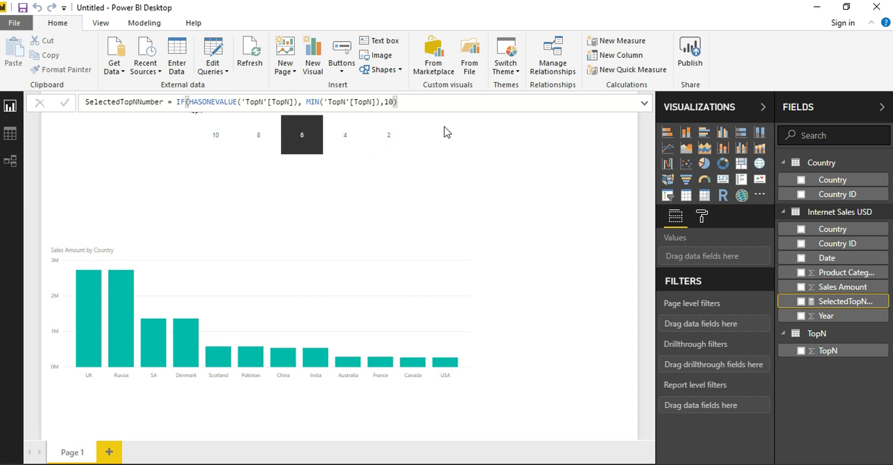
pyautogui.click(464, 145)
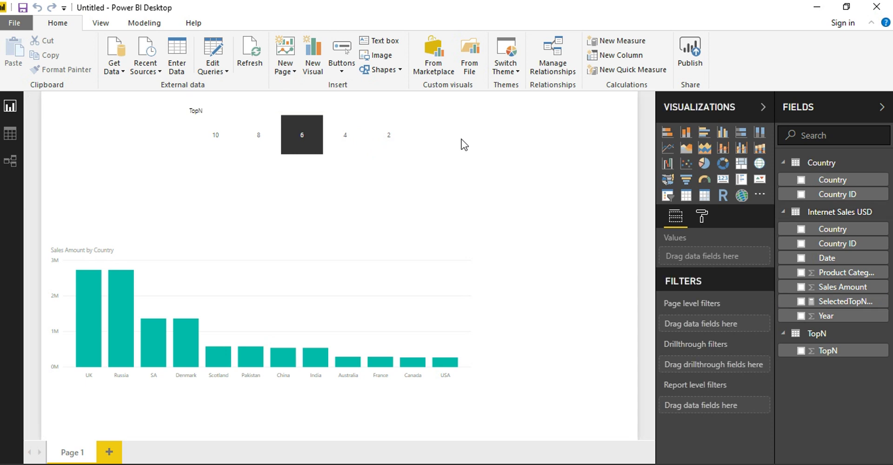
# - Add an empty measure 'CountryRankByAmount =' to the Internet Sales USD table
pyautogui.rightClick(832, 215)
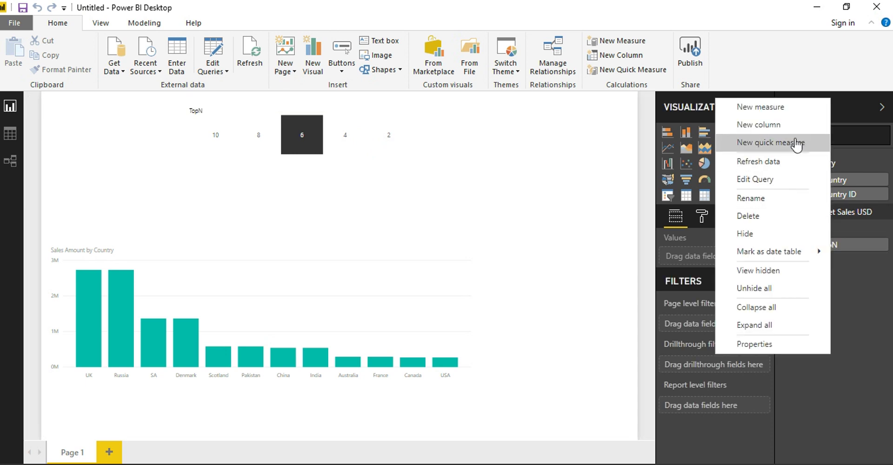
pyautogui.click(793, 108)
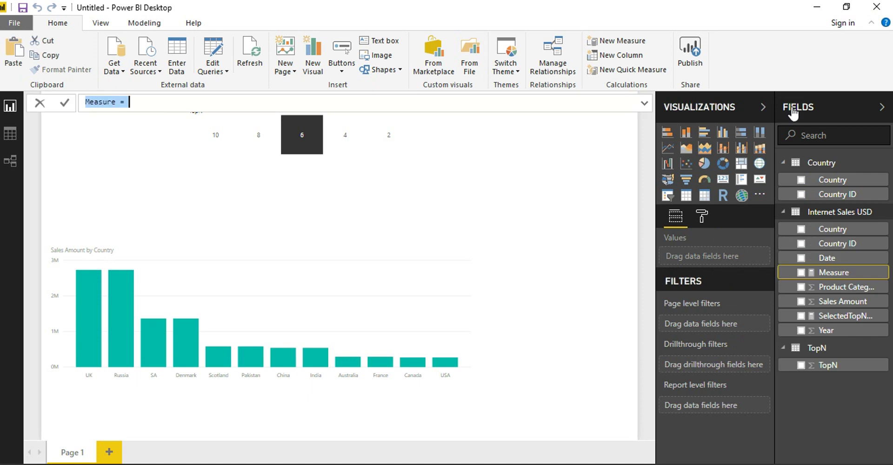
pyautogui.write('Count')
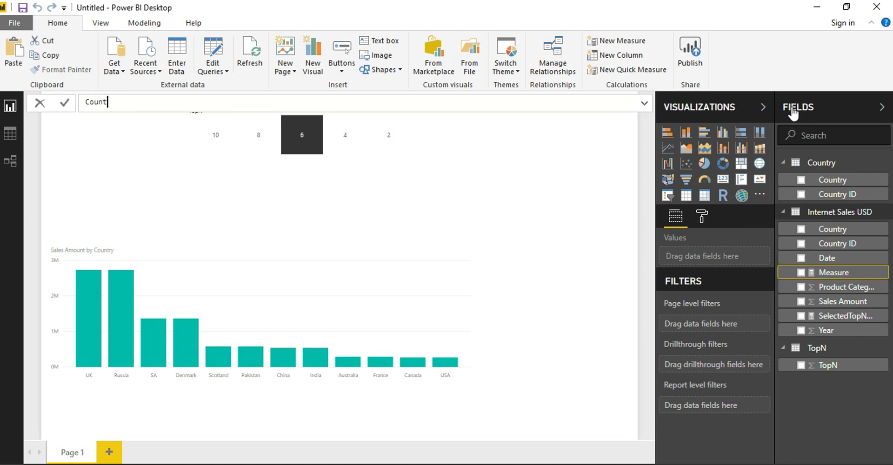
pyautogui.write('ryRankBy')
pyautogui.press('BackSpace')
pyautogui.write('Amount =')
pyautogui.click(439, 166)
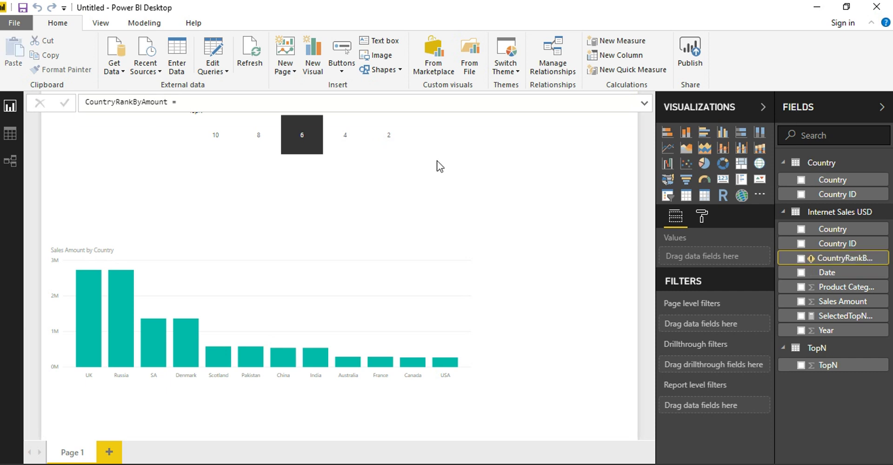
pyautogui.rightClick(842, 212)
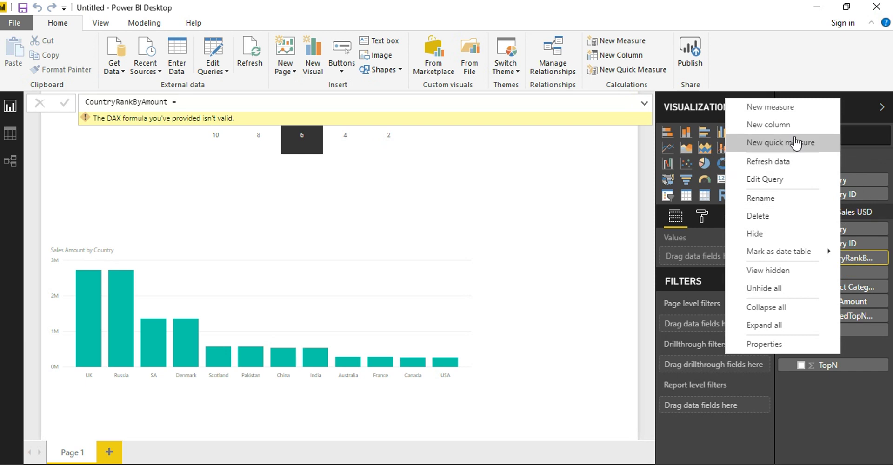
# - Create the measure Amount = SUM('Internet Sales USD'[Sales Amount])
pyautogui.click(794, 107)
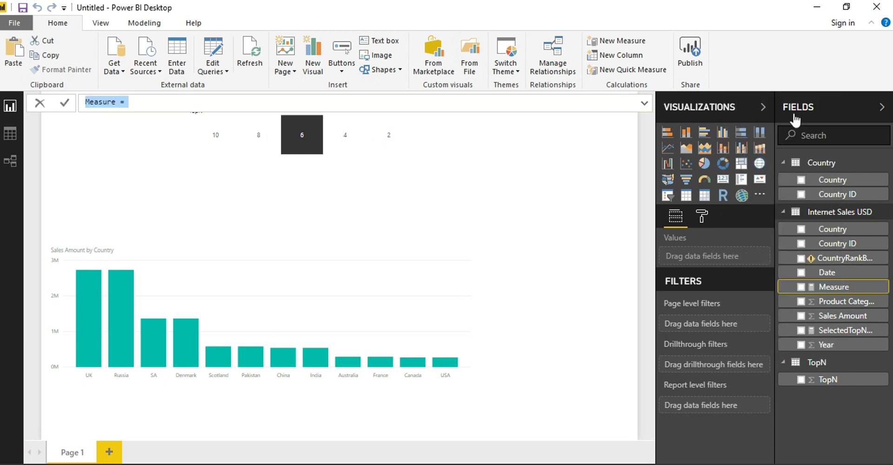
pyautogui.write('Amount -')
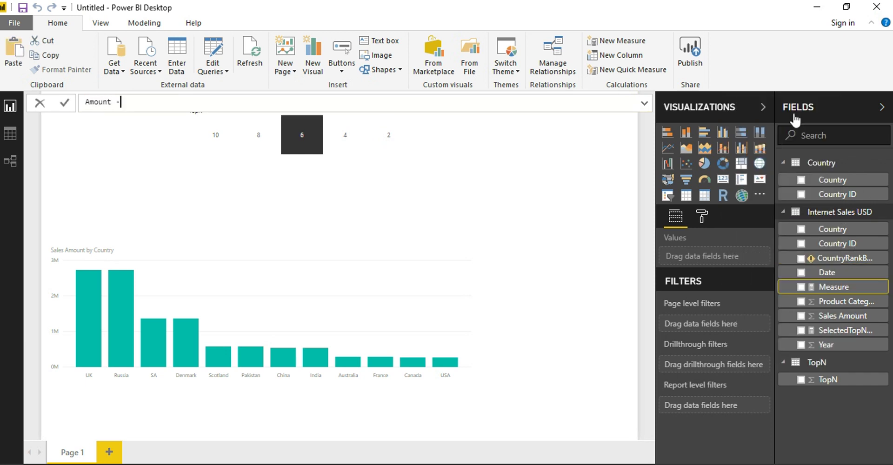
pyautogui.press('BackSpace')
pyautogui.write('= SUM(')
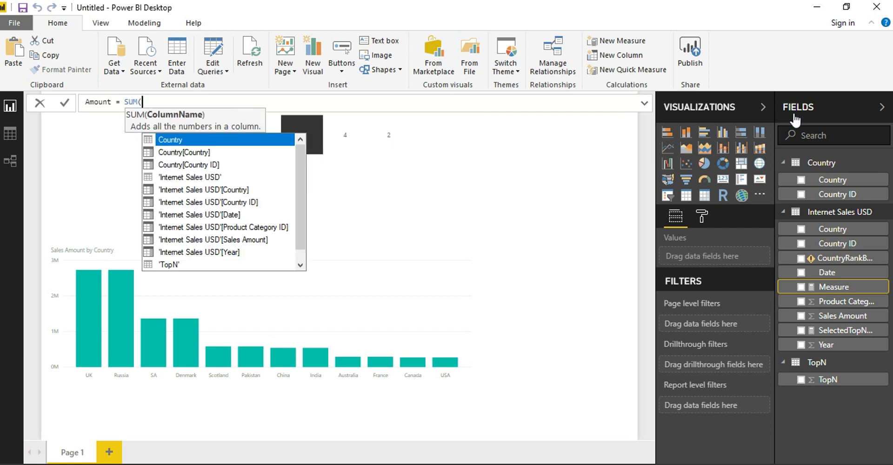
pyautogui.write('ales')
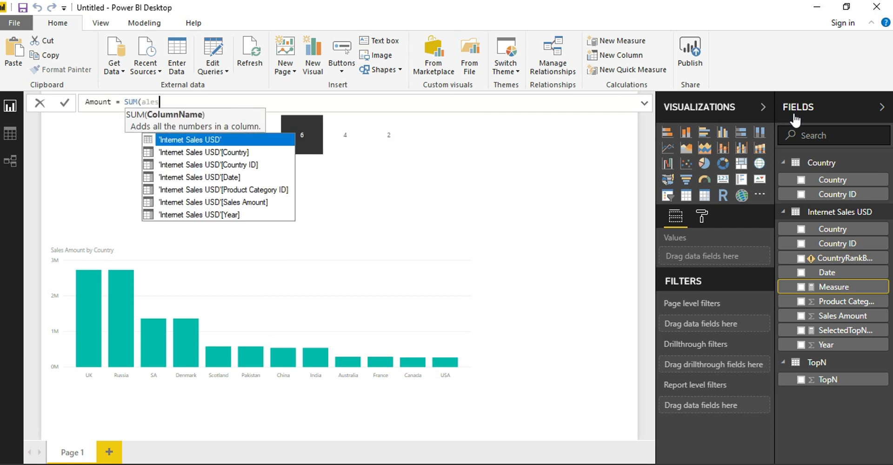
pyautogui.press('Left')
pyautogui.press('Left')
pyautogui.press('Left')
pyautogui.press('Left')
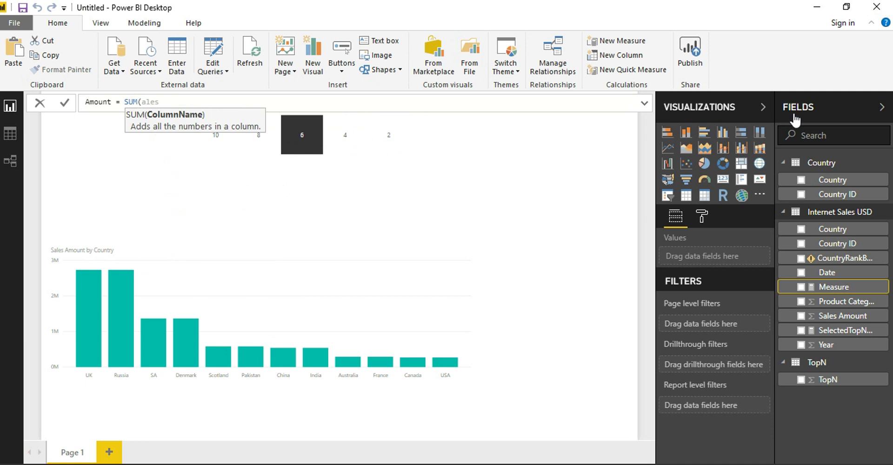
pyautogui.write('S')
pyautogui.press('Tab')
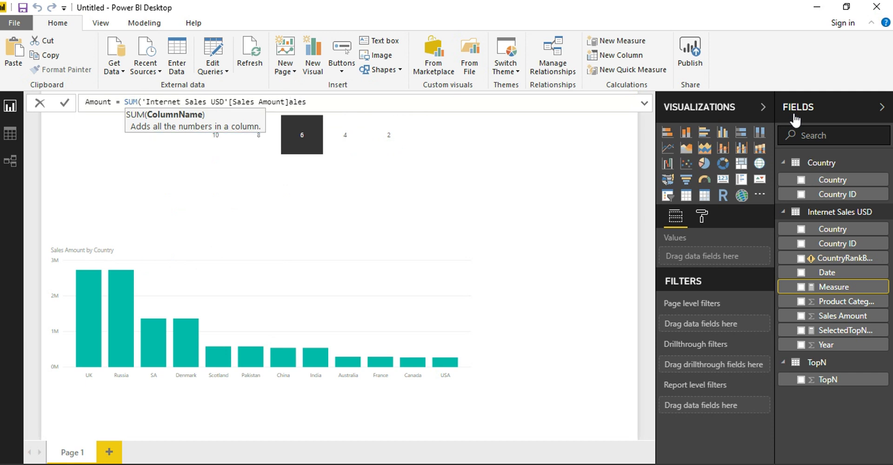
pyautogui.press('Delete')
pyautogui.press('Delete')
pyautogui.press('Delete')
pyautogui.press('Delete')
pyautogui.write(')')
pyautogui.press('Return')
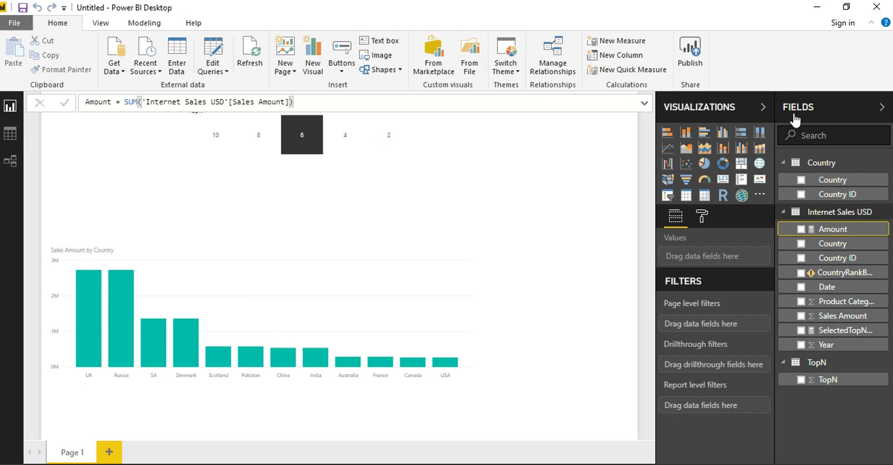
# - Begin the CountryRankByAmount formula with IF(HASONEVALUE(Country[Country]),
pyautogui.click(801, 276)
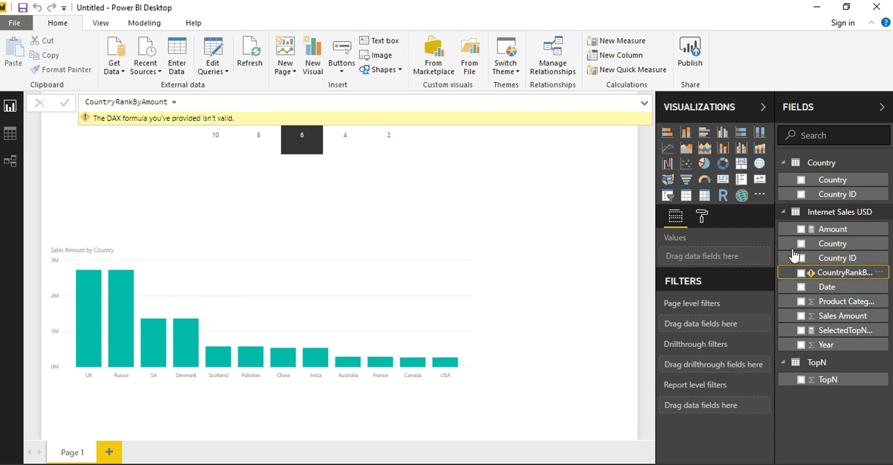
pyautogui.click(406, 102)
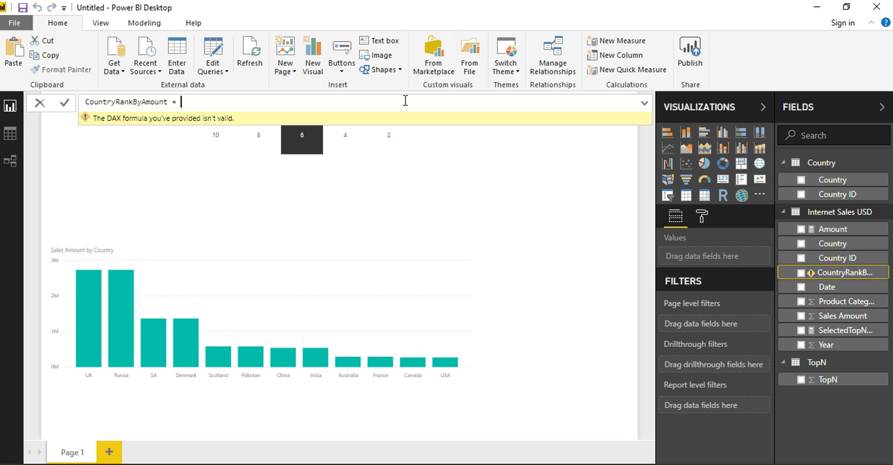
pyautogui.write('IF(')
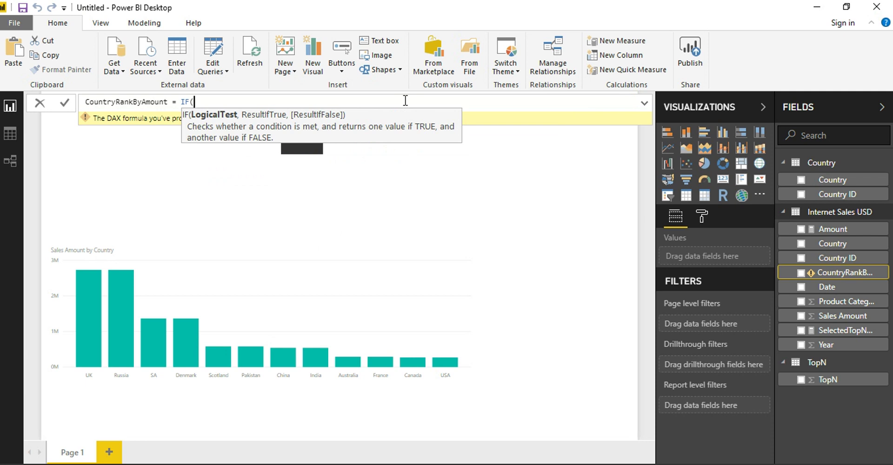
pyautogui.click(324, 185)
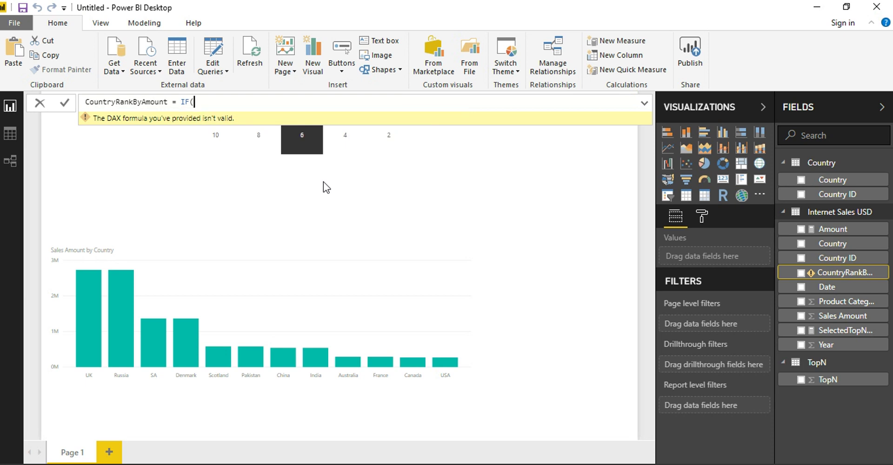
pyautogui.write('HAS')
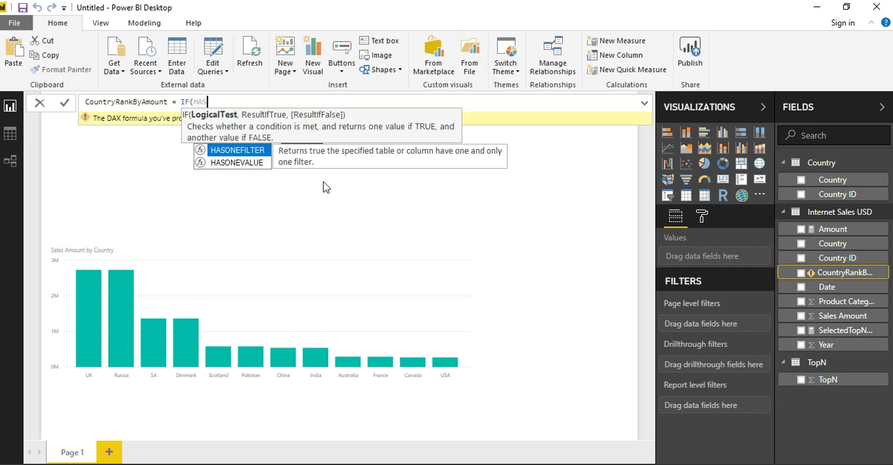
pyautogui.press('Down')
pyautogui.press('Tab')
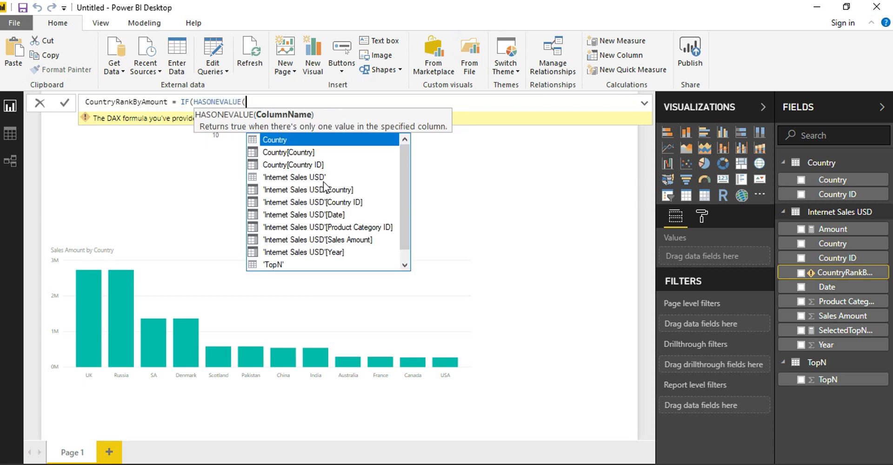
pyautogui.write('Coun')
pyautogui.press('Down')
pyautogui.press('Tab')
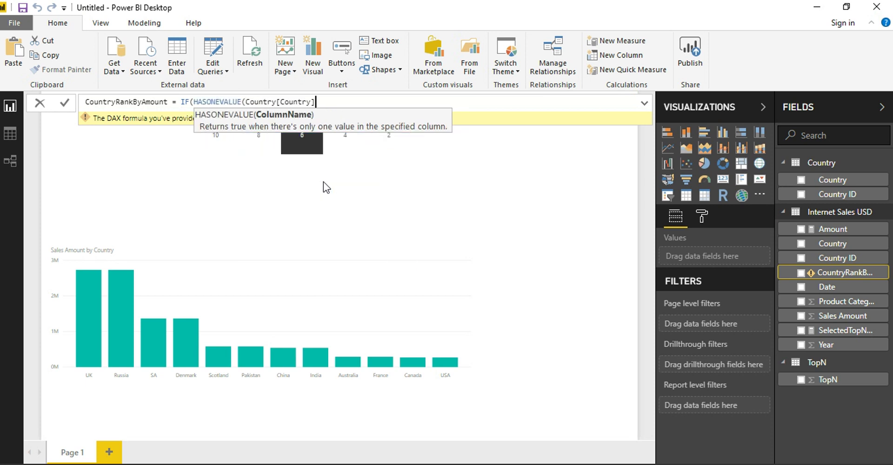
pyautogui.write('),')
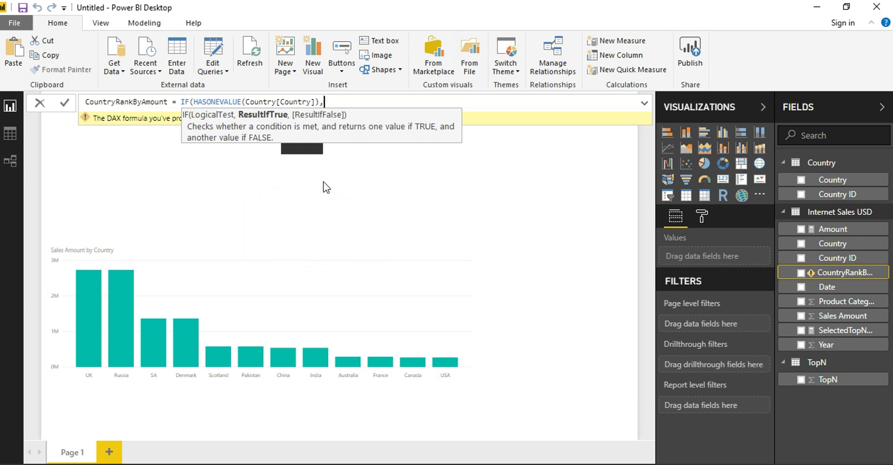
# - Continue the formula with RANKX(ALL(Country[Country]),[Amount]
pyautogui.write('RANK')
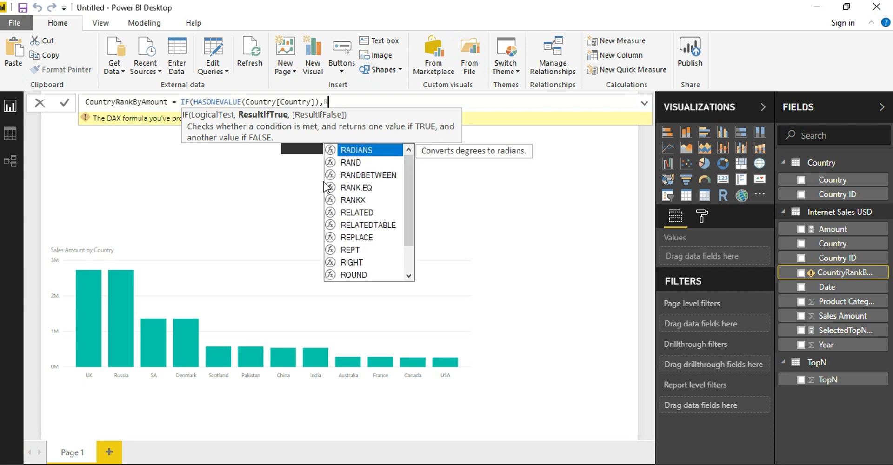
pyautogui.press('Down')
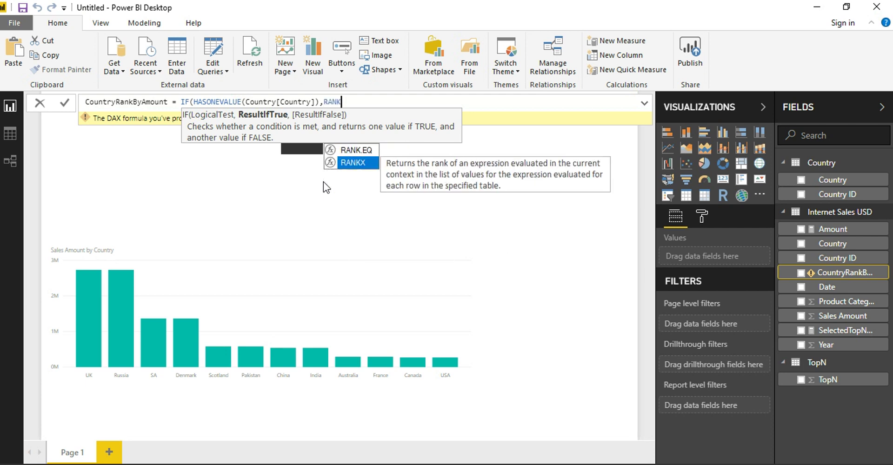
pyautogui.press('Tab')
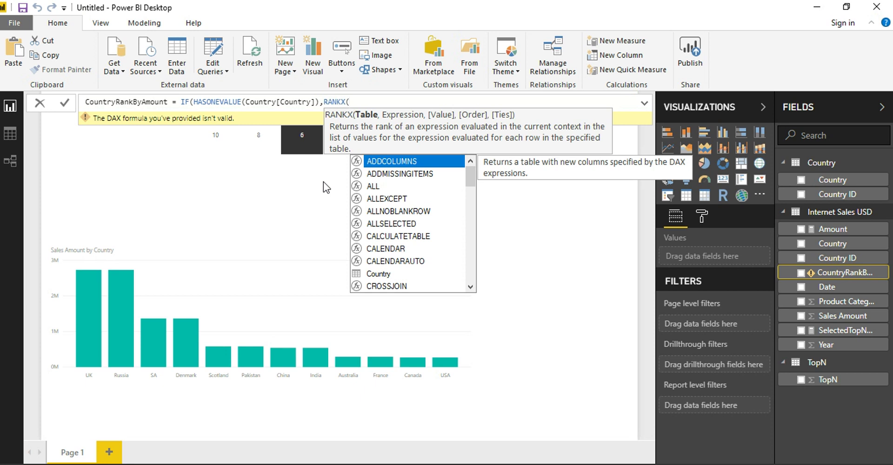
pyautogui.write('ALL')
pyautogui.press('Tab')
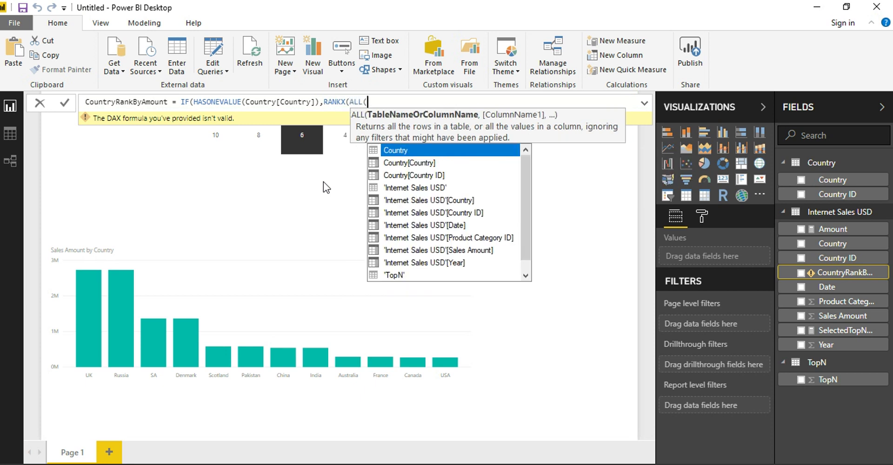
pyautogui.write('Count')
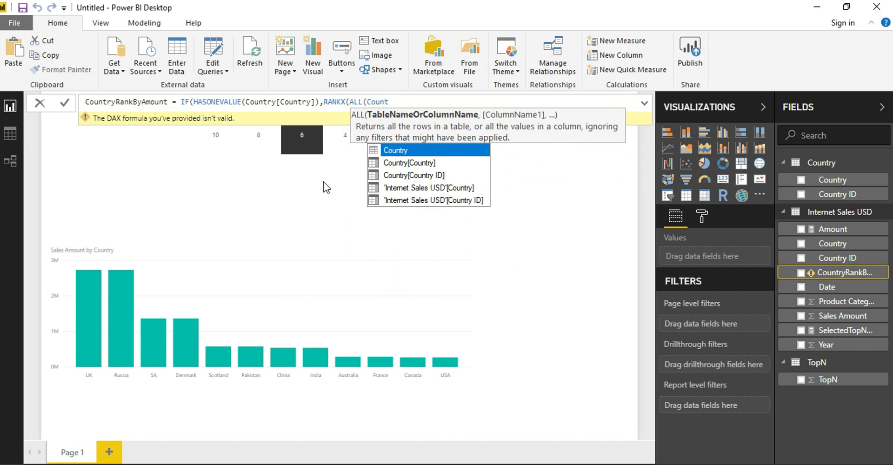
pyautogui.press('Down')
pyautogui.press('Tab')
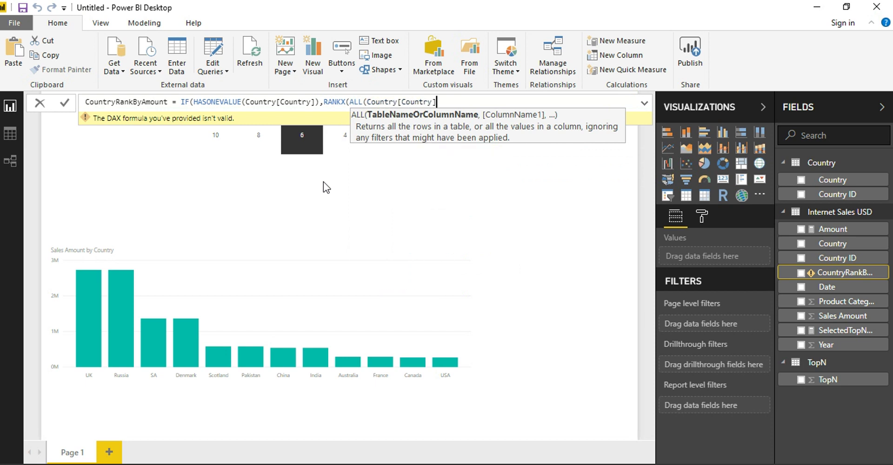
pyautogui.write('),')
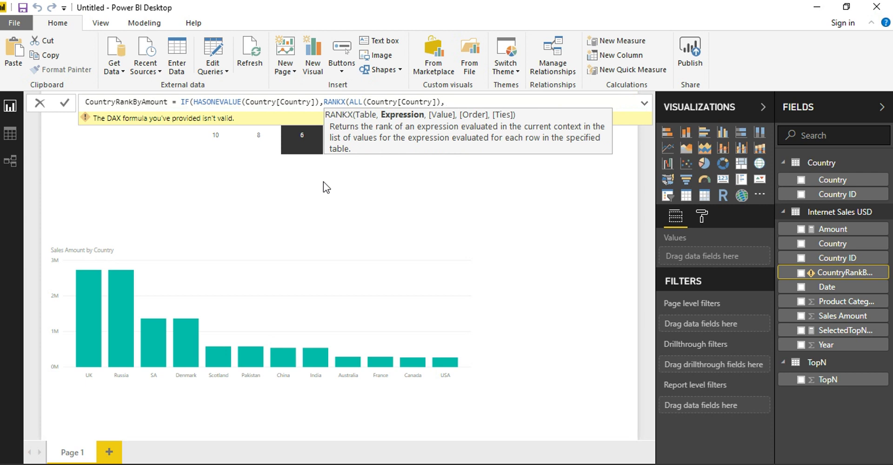
pyautogui.write('Amoun')
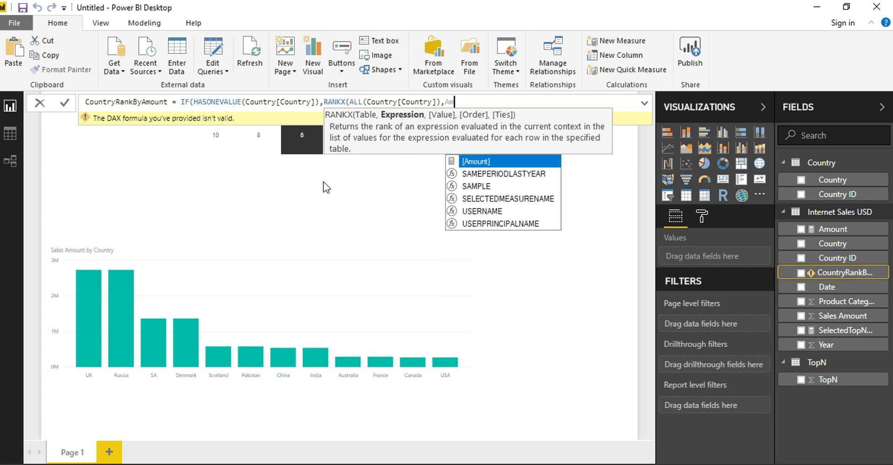
pyautogui.press('Tab')
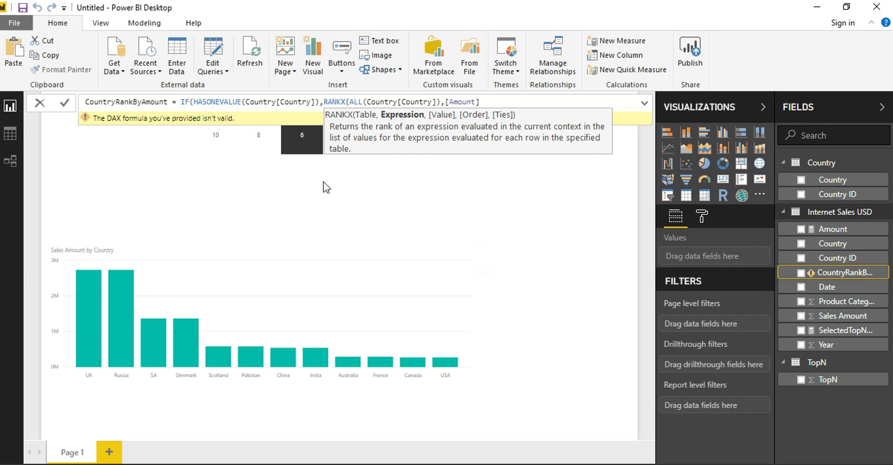
# - Set the rank order to DESC, close the parentheses and commit the measure
pyautogui.write(',')
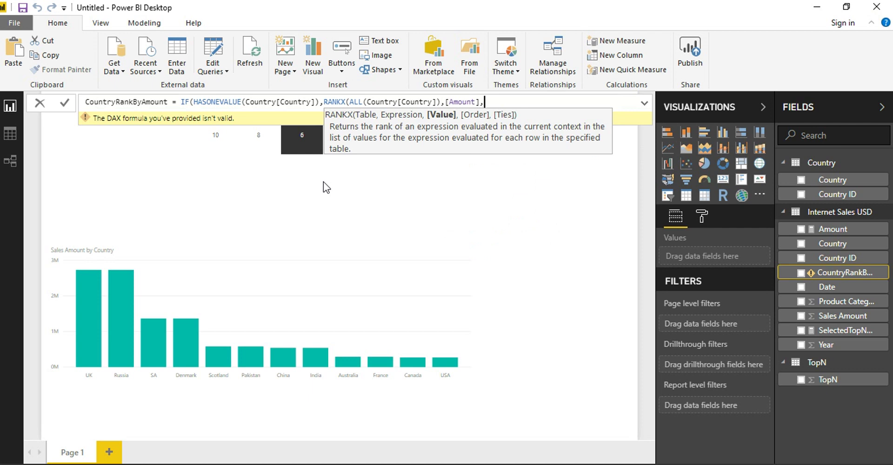
pyautogui.write(',')
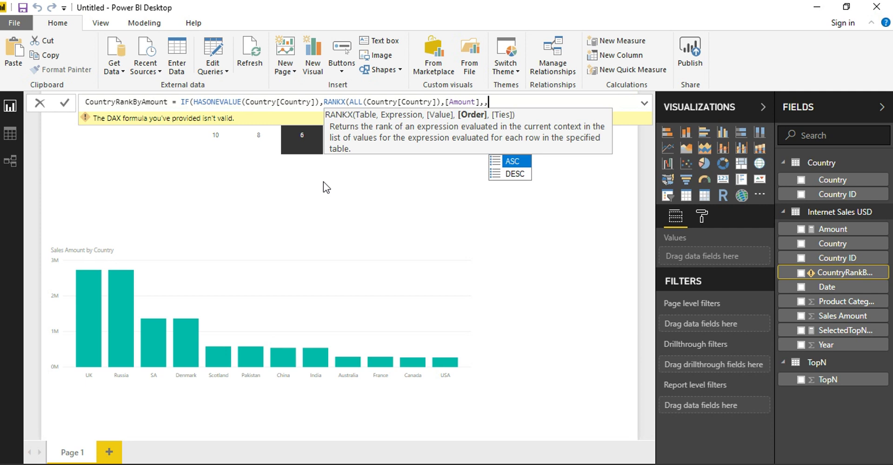
pyautogui.press('Tab')
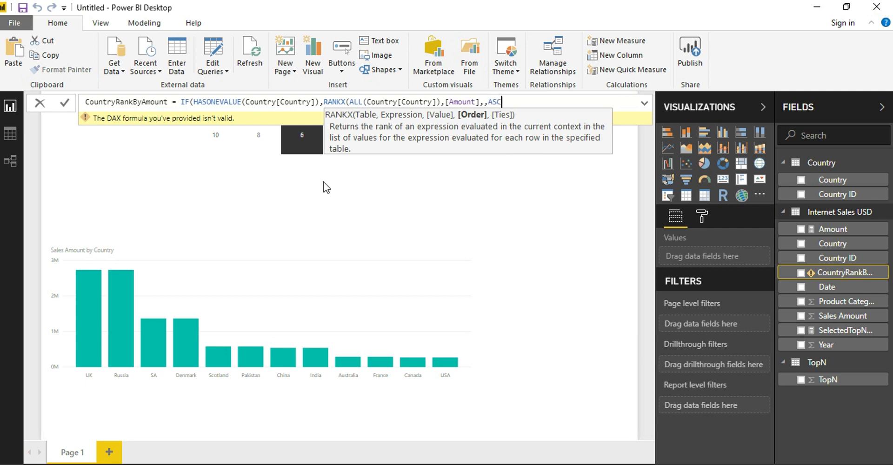
pyautogui.press('BackSpace')
pyautogui.press('BackSpace')
pyautogui.press('BackSpace')
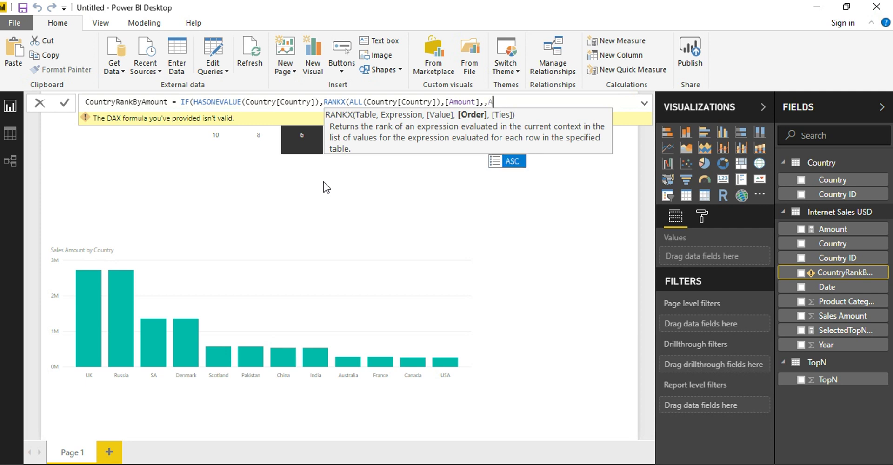
pyautogui.write('DES')
pyautogui.press('Tab')
pyautogui.write(')')
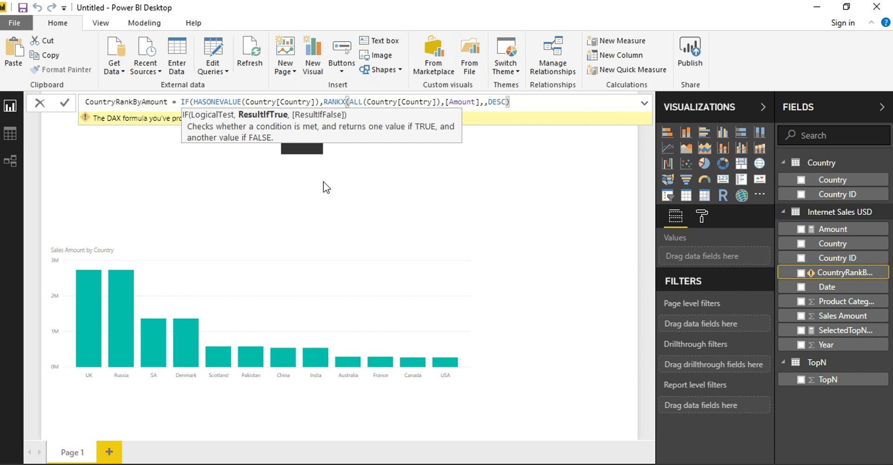
pyautogui.write(')')
pyautogui.press('Return')
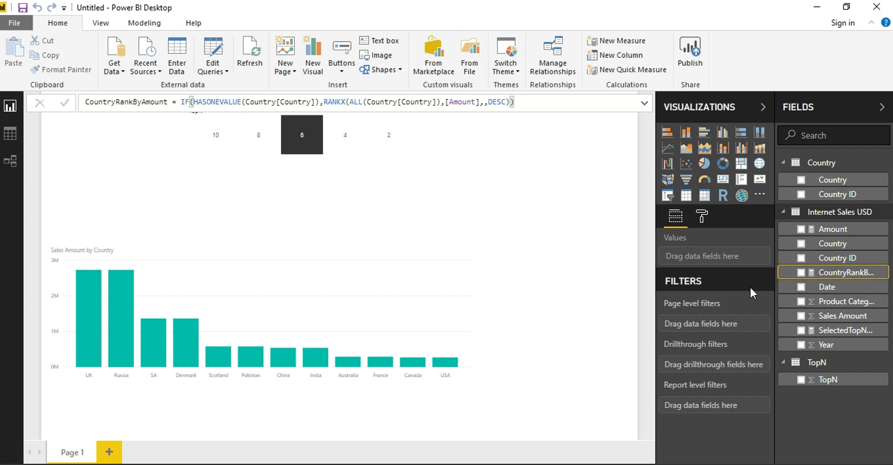
pyautogui.rightClick(840, 220)
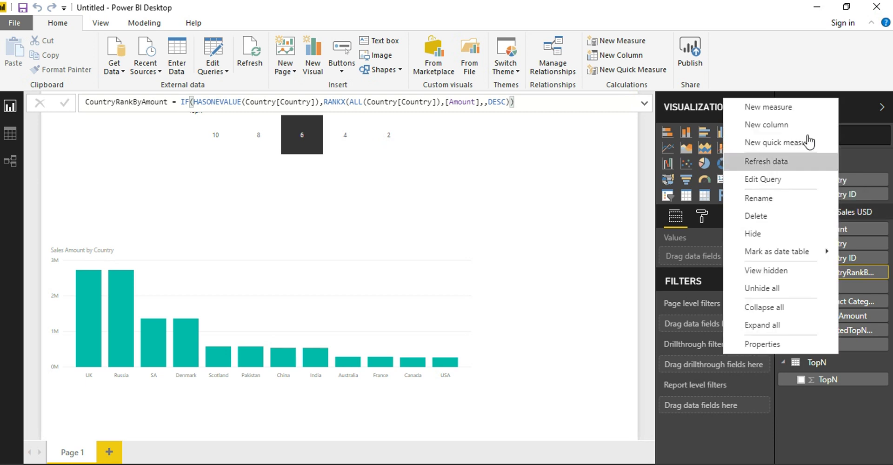
# - Create the measure CountrytobeIncluded = IF([CountryRankByAmount] <= [SelectedTopNNumber],1,0)
pyautogui.click(800, 103)
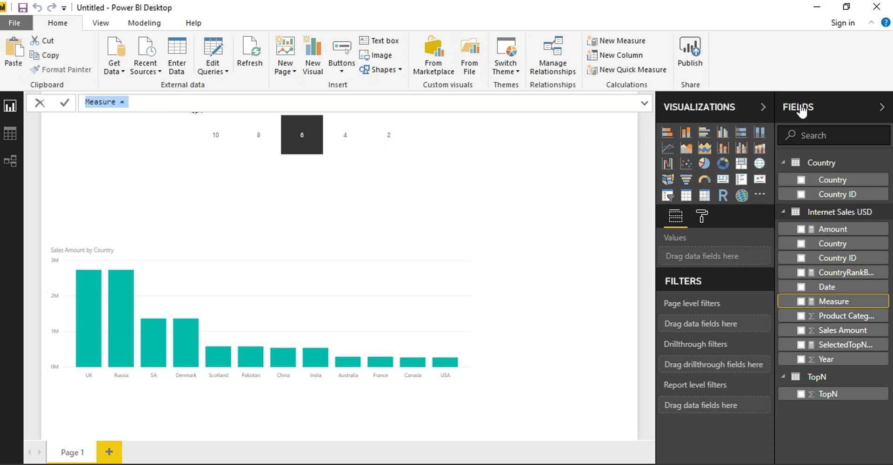
pyautogui.write('Country')
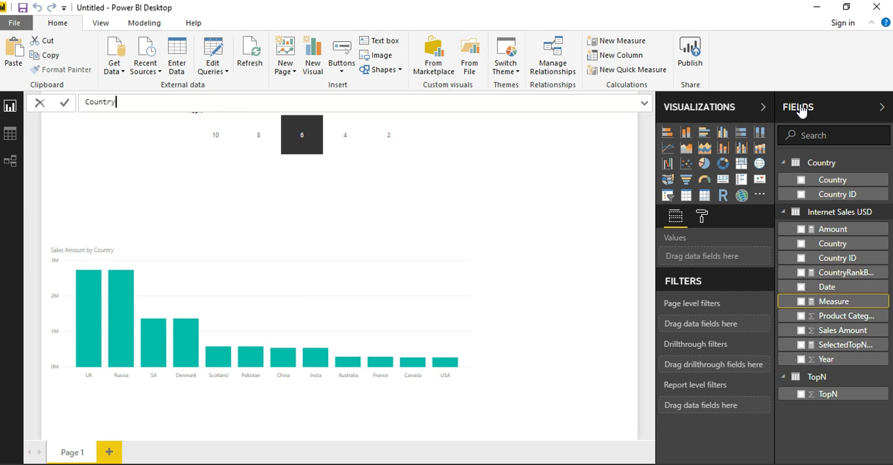
pyautogui.write('tobeIncluded = IF')
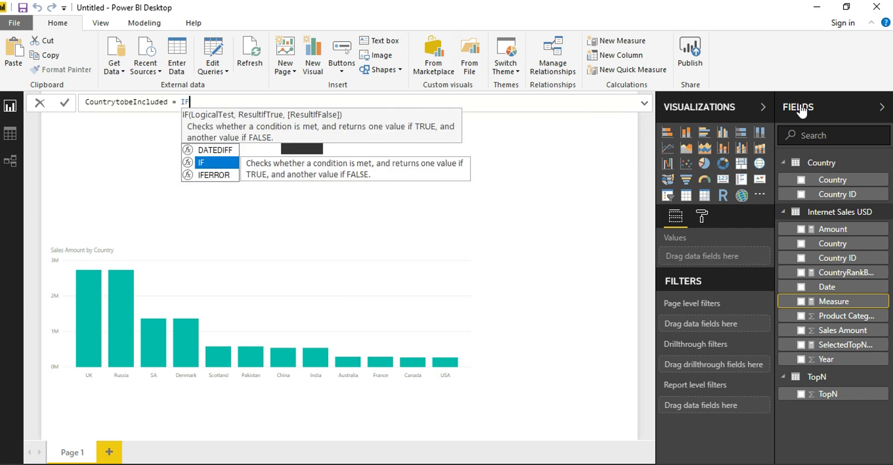
pyautogui.write('(')
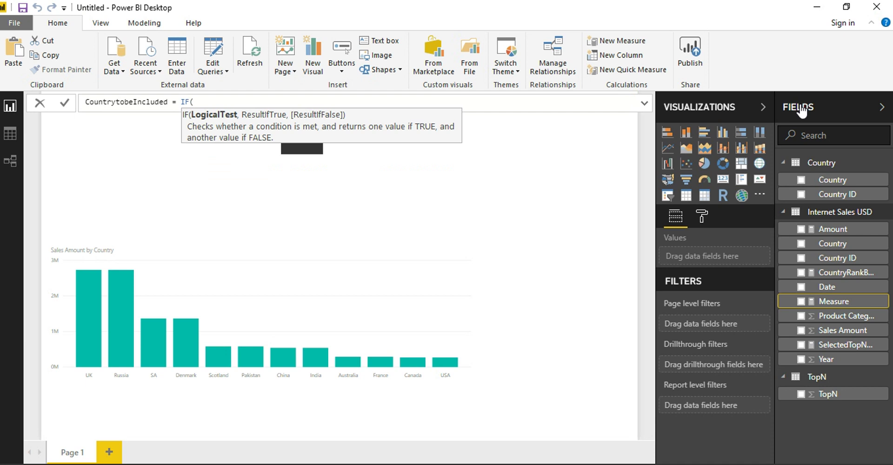
pyautogui.write('Count')
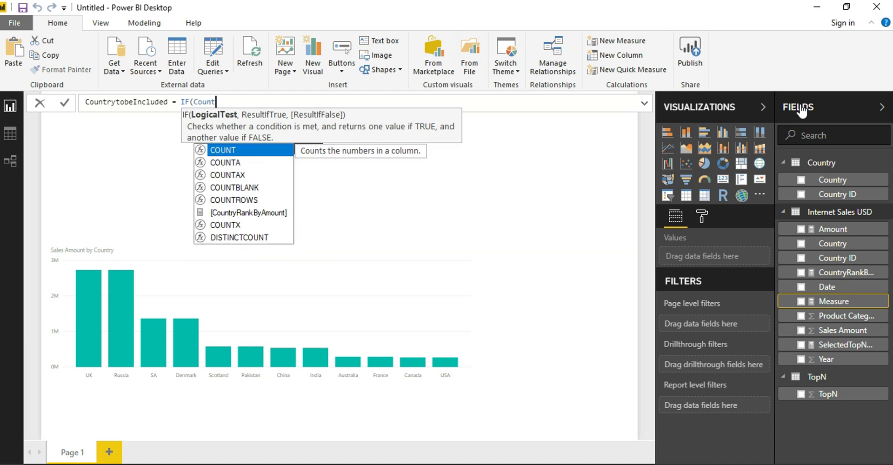
pyautogui.press('Down')
pyautogui.press('Down')
pyautogui.press('Down')
pyautogui.press('Down')
pyautogui.press('Down')
pyautogui.press('Tab')
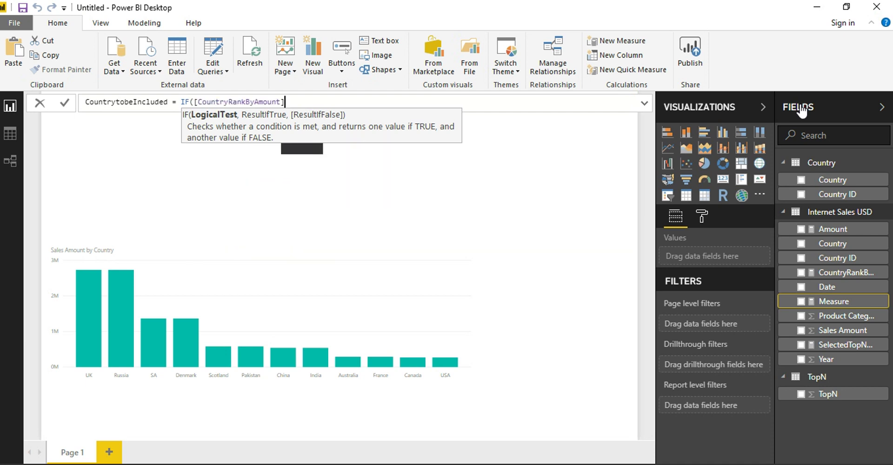
pyautogui.write('<= Sele')
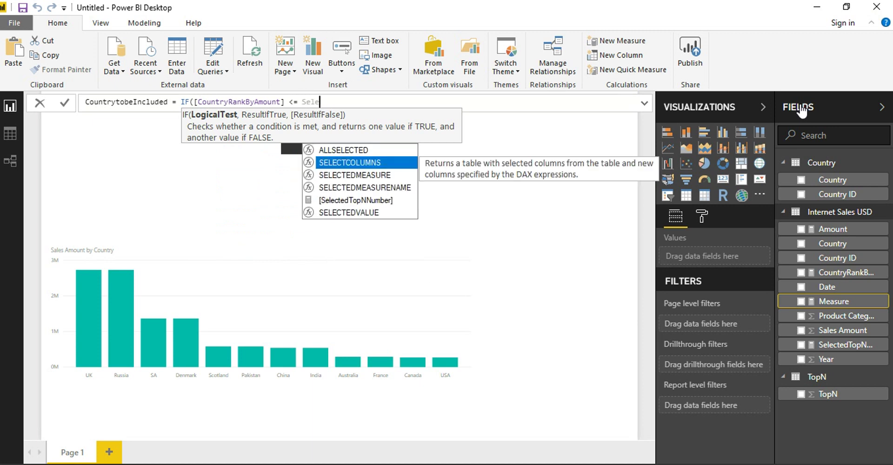
pyautogui.press('Down')
pyautogui.press('Down')
pyautogui.press('Down')
pyautogui.press('Tab')
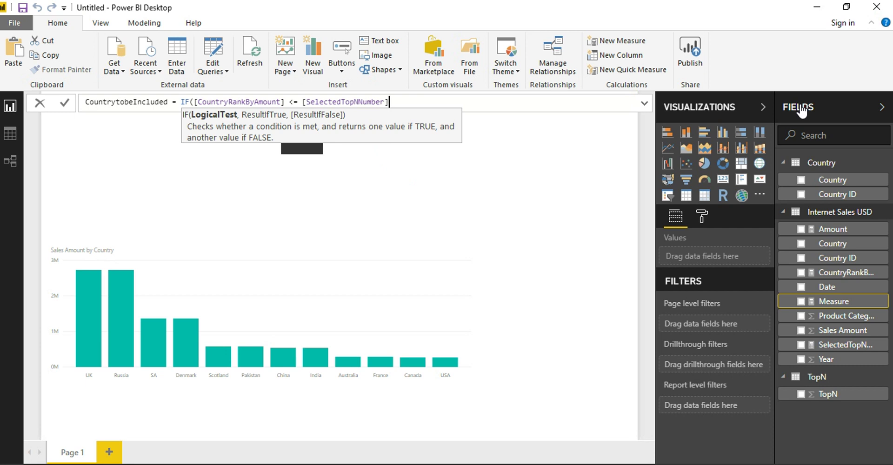
pyautogui.write(',')
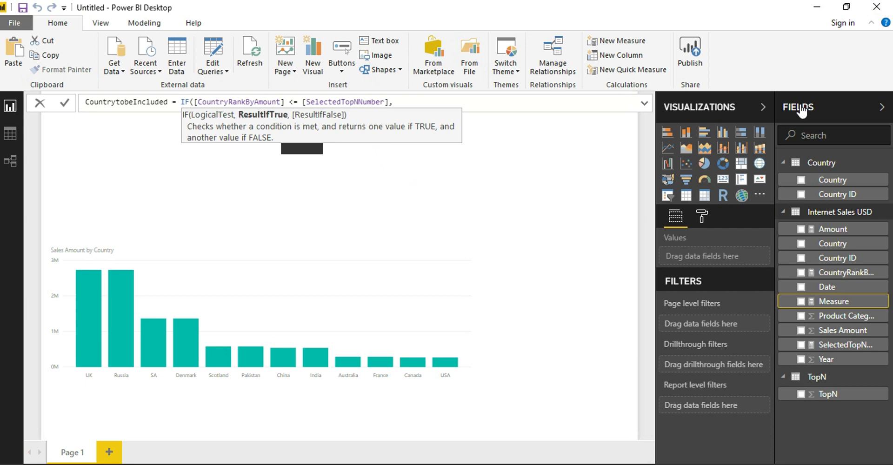
pyautogui.write('1,0')
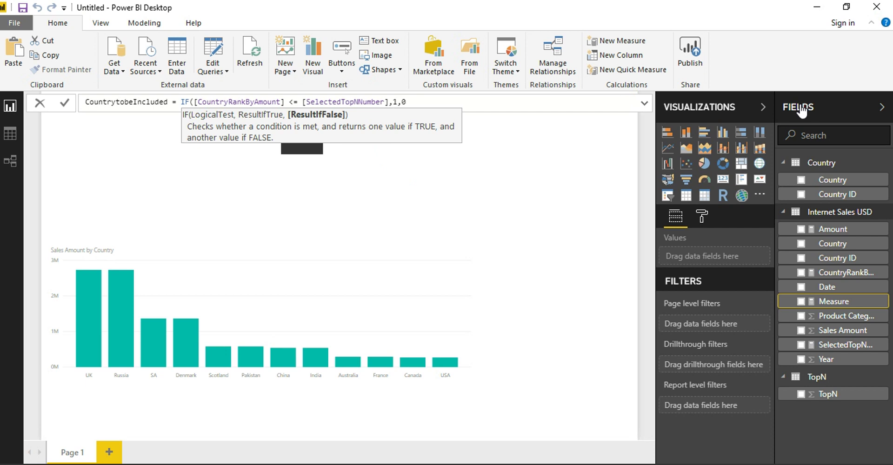
pyautogui.write(')')
pyautogui.press('Return')
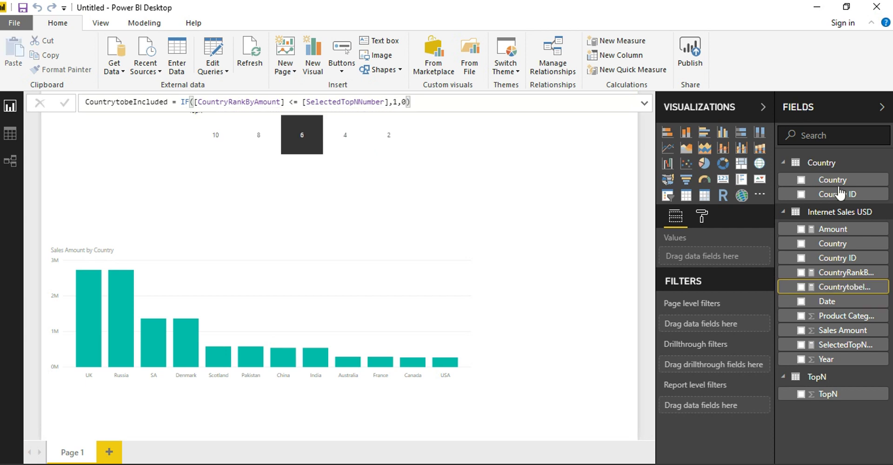
pyautogui.click(370, 279)
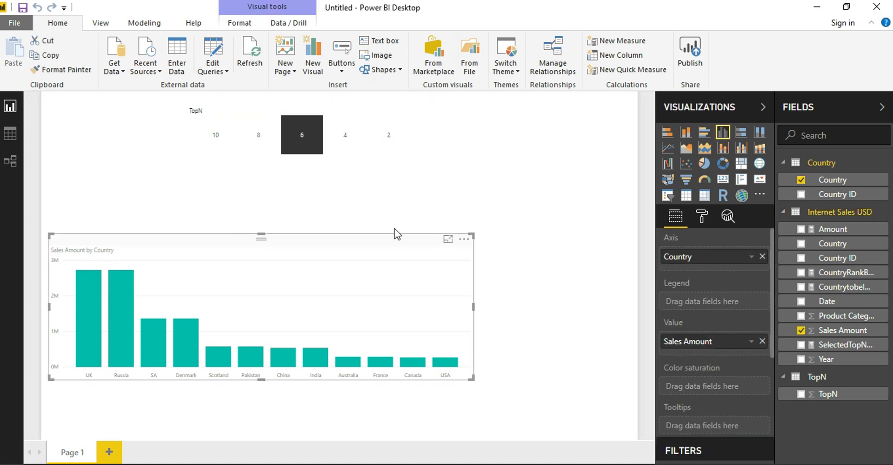
pyautogui.click(349, 140)
pyautogui.click(382, 145)
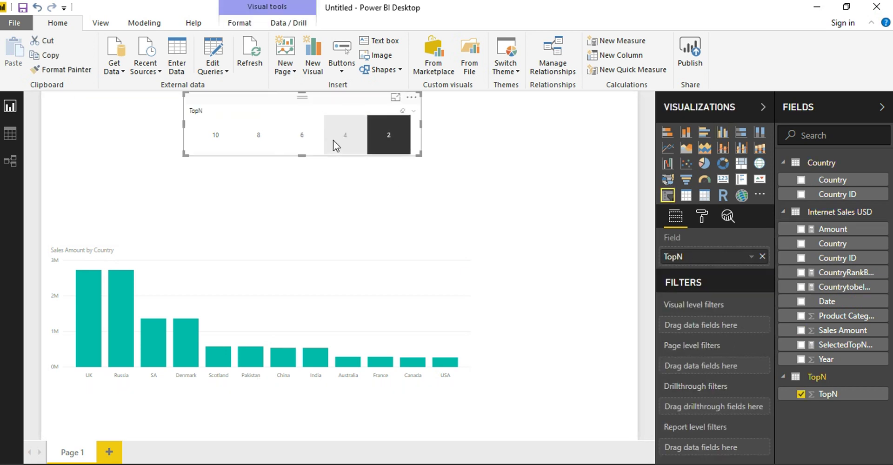
pyautogui.click(288, 138)
pyautogui.click(256, 142)
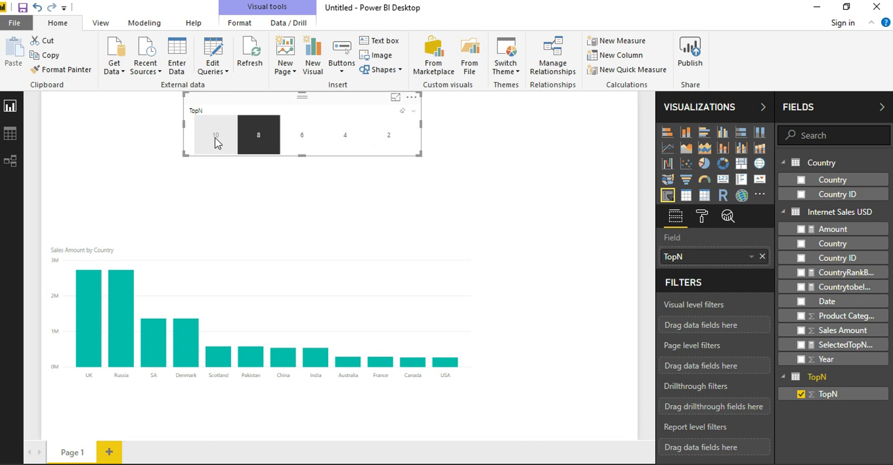
pyautogui.click(316, 146)
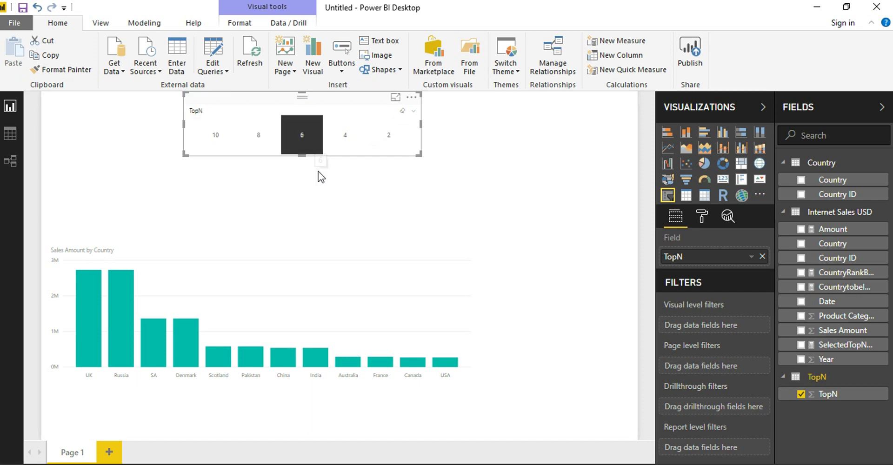
pyautogui.click(395, 251)
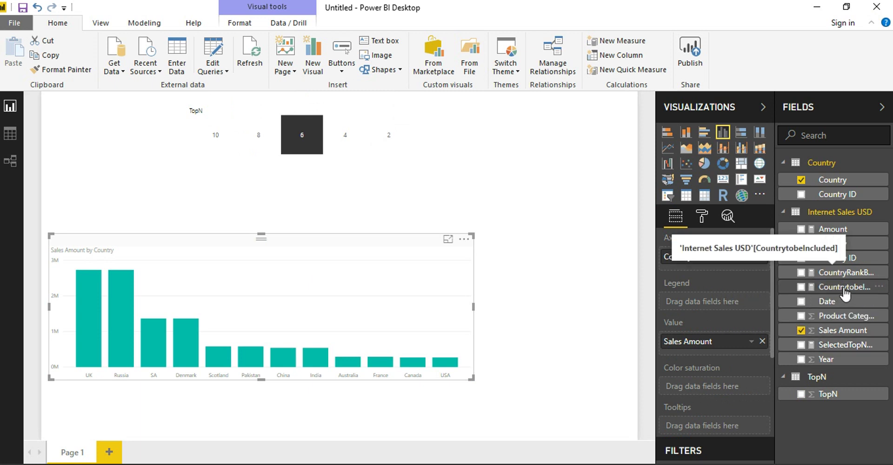
pyautogui.moveTo(772, 307); pyautogui.dragTo(771, 374)
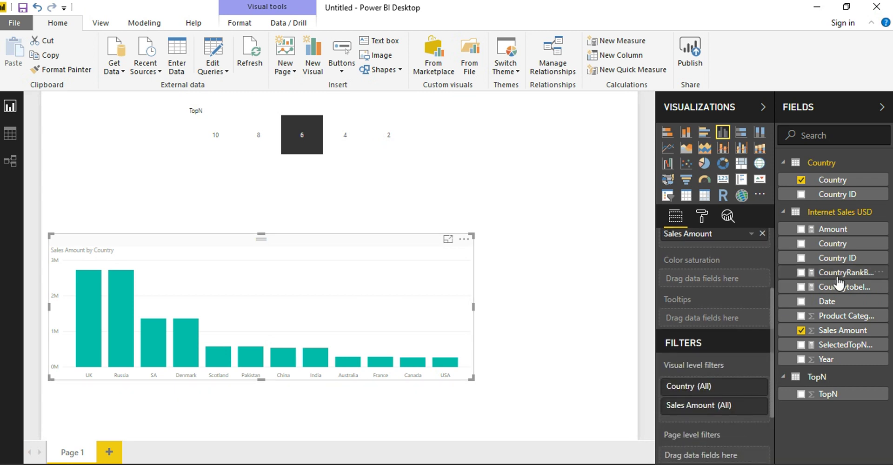
# - Add a visual-level filter 'CountrytobeIncluded is 1' to the chart, then test it with TopN 2
pyautogui.moveTo(840, 286); pyautogui.dragTo(717, 413)
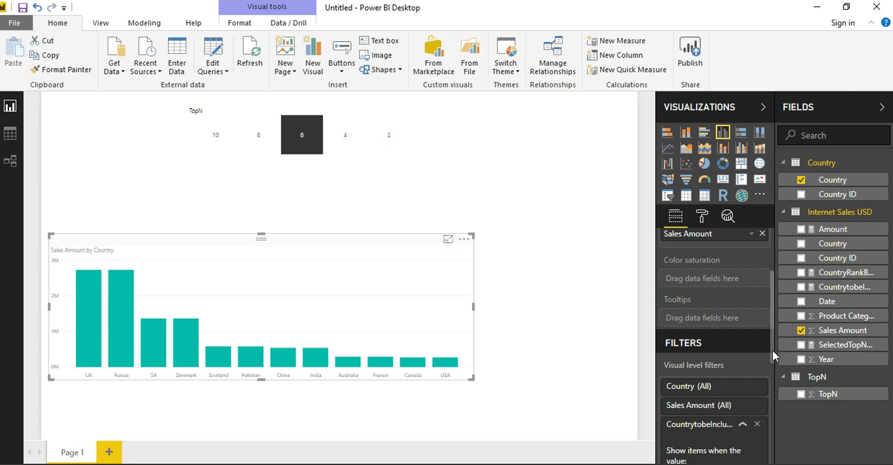
pyautogui.moveTo(772, 349); pyautogui.dragTo(772, 391)
pyautogui.click(721, 374)
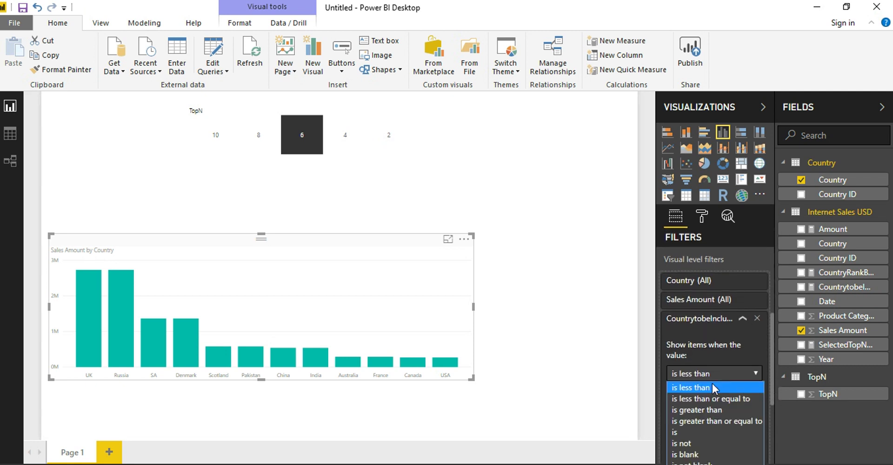
pyautogui.click(686, 426)
pyautogui.click(699, 391)
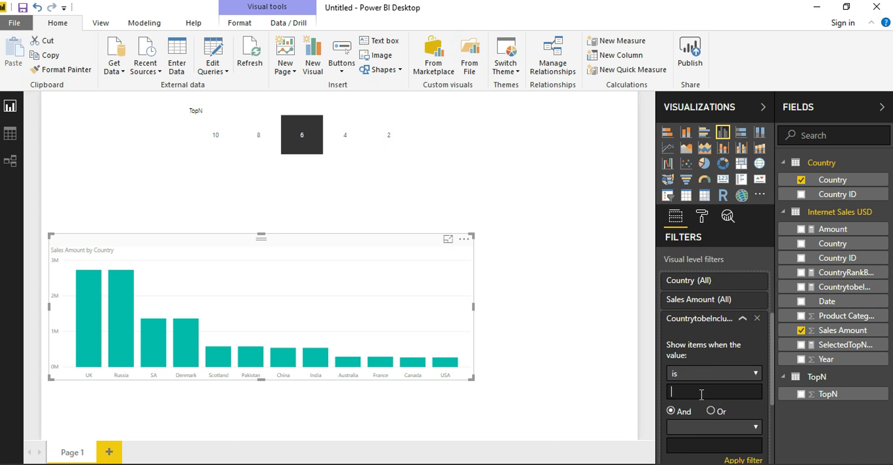
pyautogui.write('1')
pyautogui.click(735, 461)
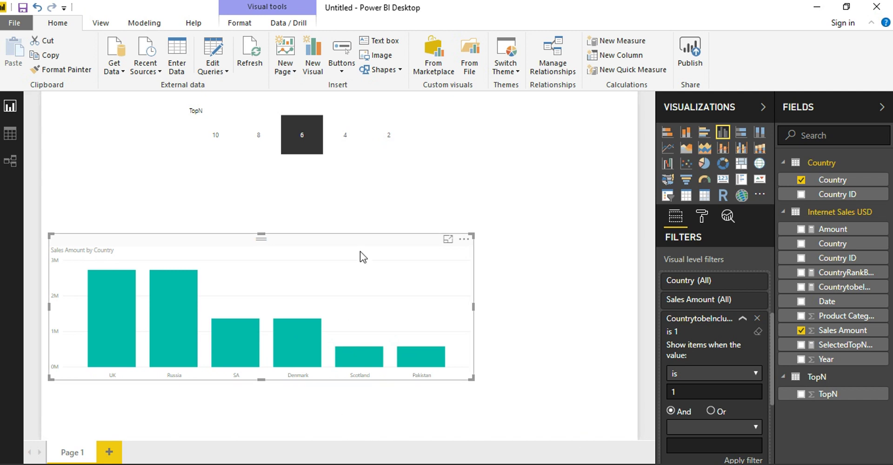
pyautogui.click(386, 142)
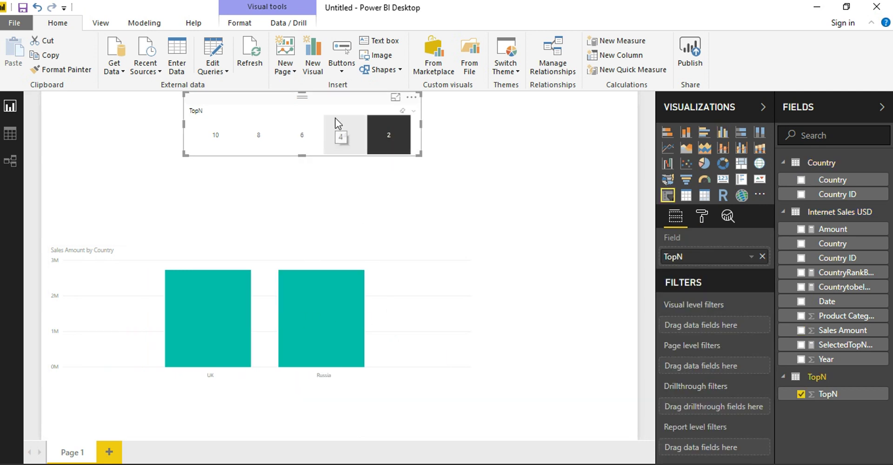
# - Test the chart with TopN 4 and 6, then bring up the CountryRankByAmount formula
pyautogui.click(337, 139)
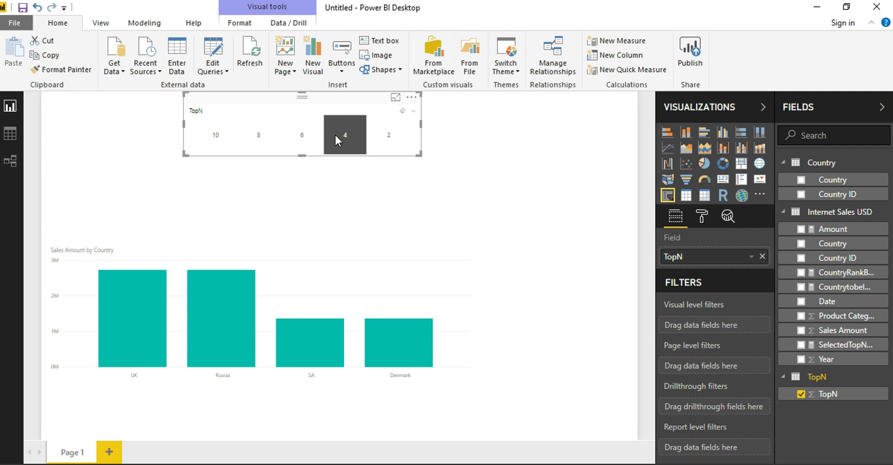
pyautogui.click(300, 139)
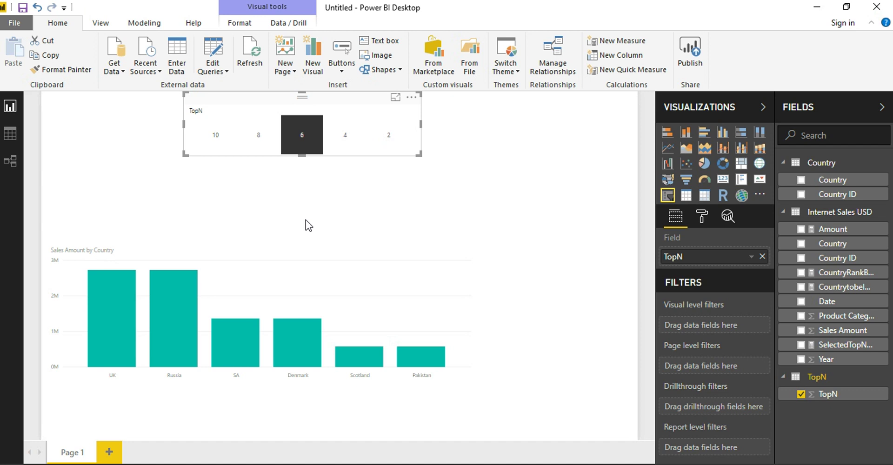
pyautogui.click(302, 268)
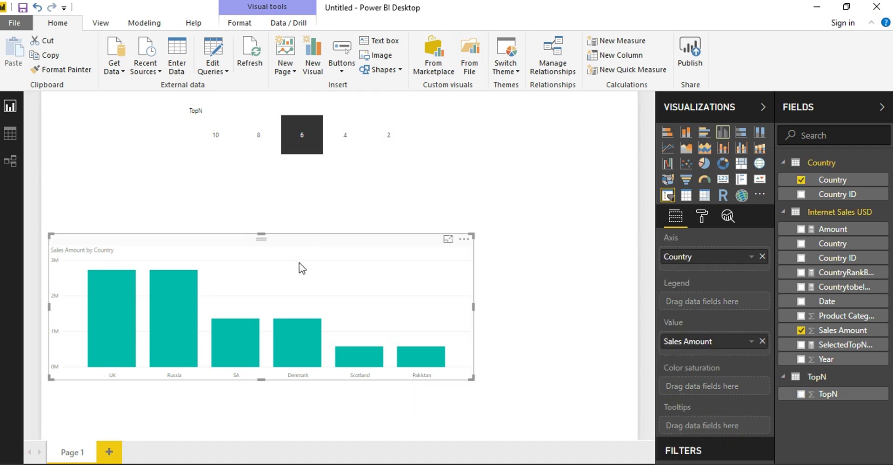
pyautogui.click(840, 276)
# - Change the CountryRankByAmount RANKX sort order from DESC to ASC and commit the measure
pyautogui.click(497, 101)
pyautogui.doubleClick(497, 101)
pyautogui.write('ASCS')
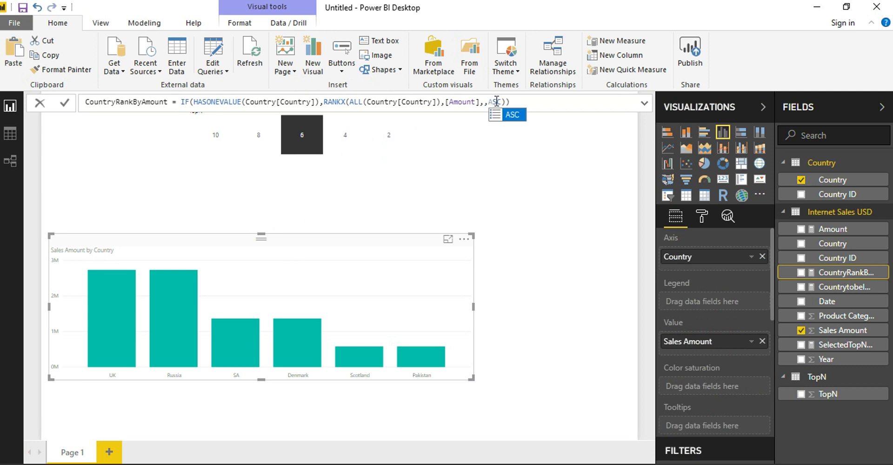
pyautogui.write('C')
pyautogui.press('Delete')
pyautogui.press('Delete')
pyautogui.press('Return')
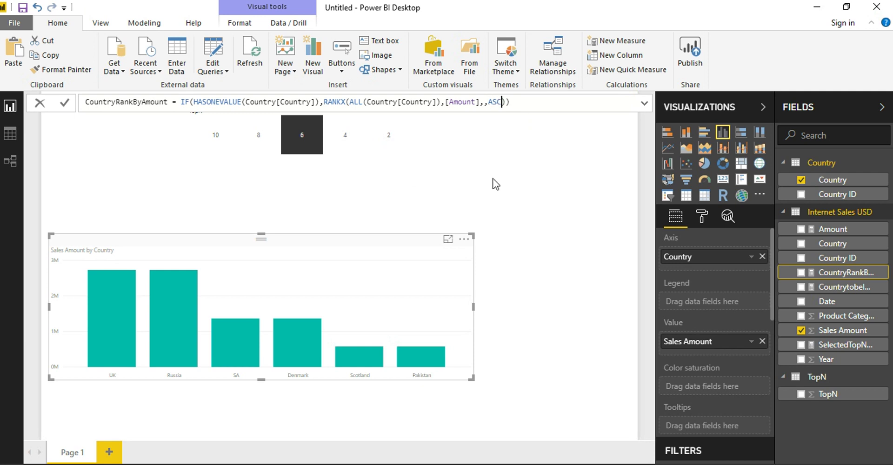
pyautogui.press('Return')
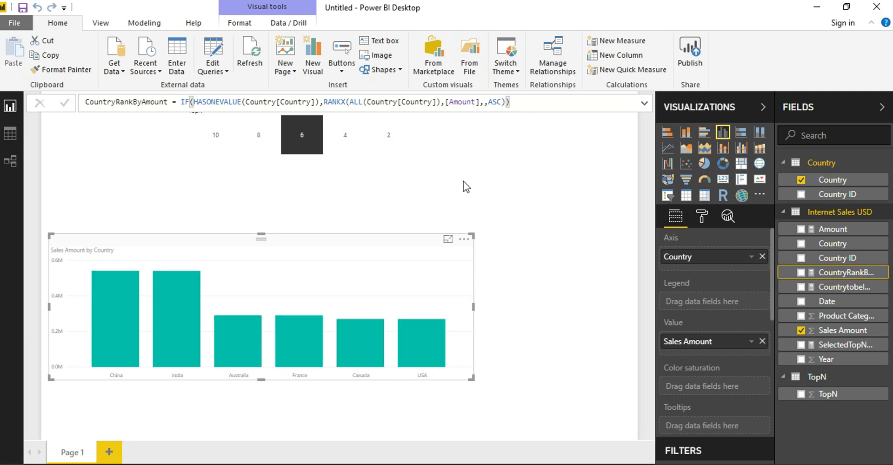
# - Set the TopN slicer to 8, then to 10
pyautogui.click(253, 134)
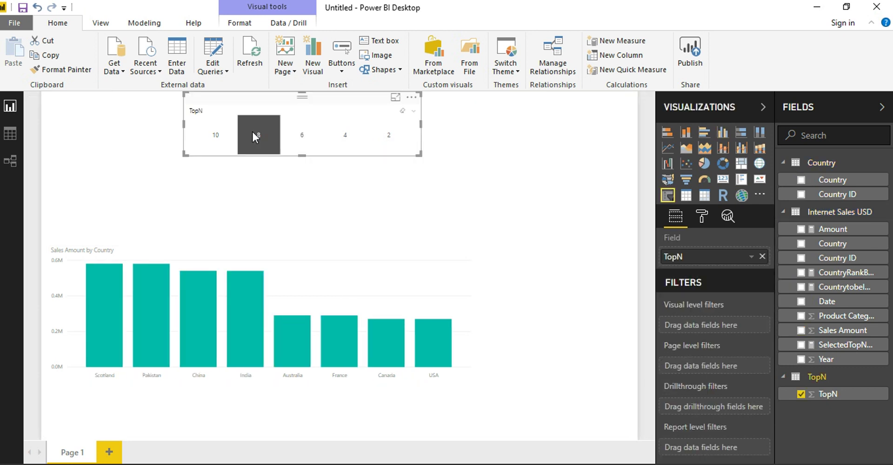
pyautogui.click(226, 129)
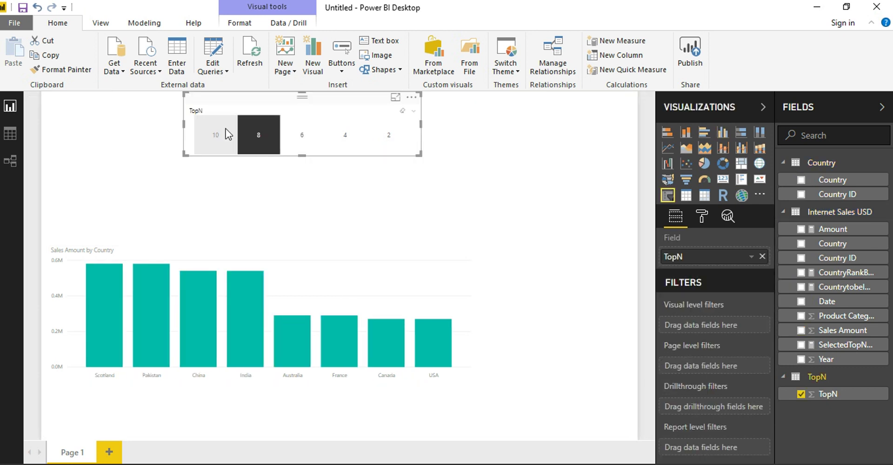